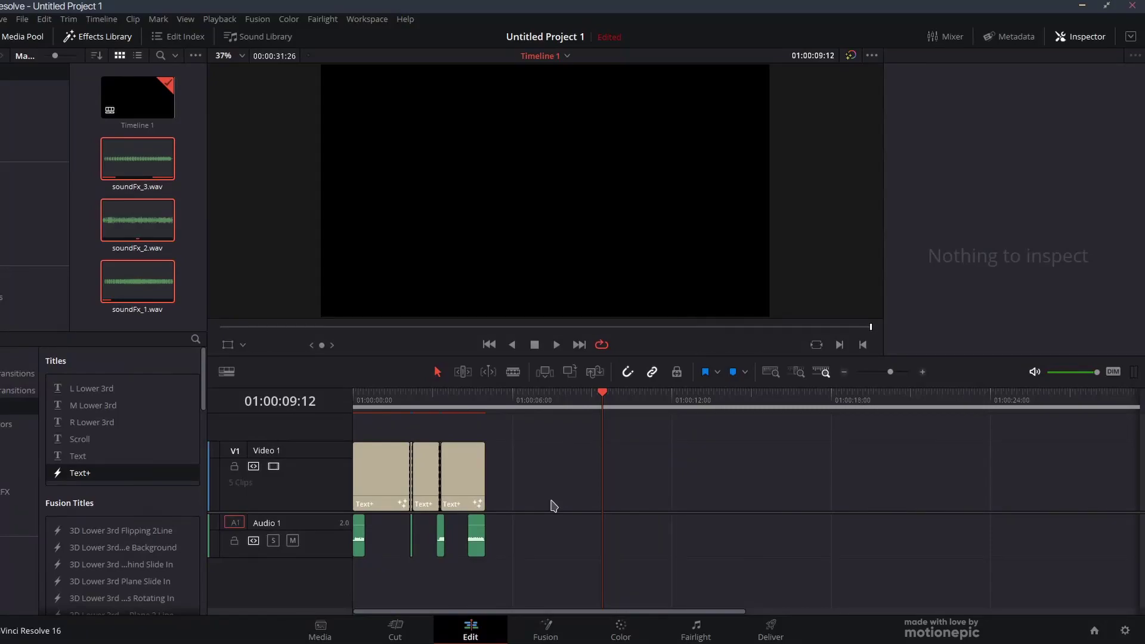
Add a Text+ title to the empty area after the existing clips on Video 1 and open it in Fusion
left_click_drag(80, 477, 580, 494)
left_click(552, 627)
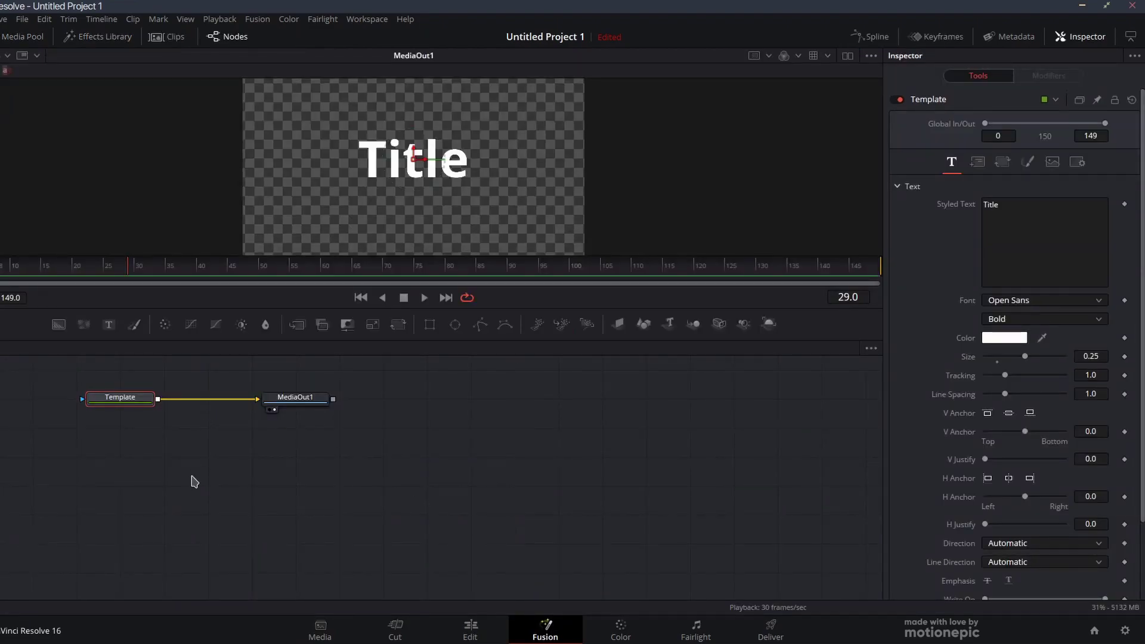
left_click_drag(192, 478, 483, 547)
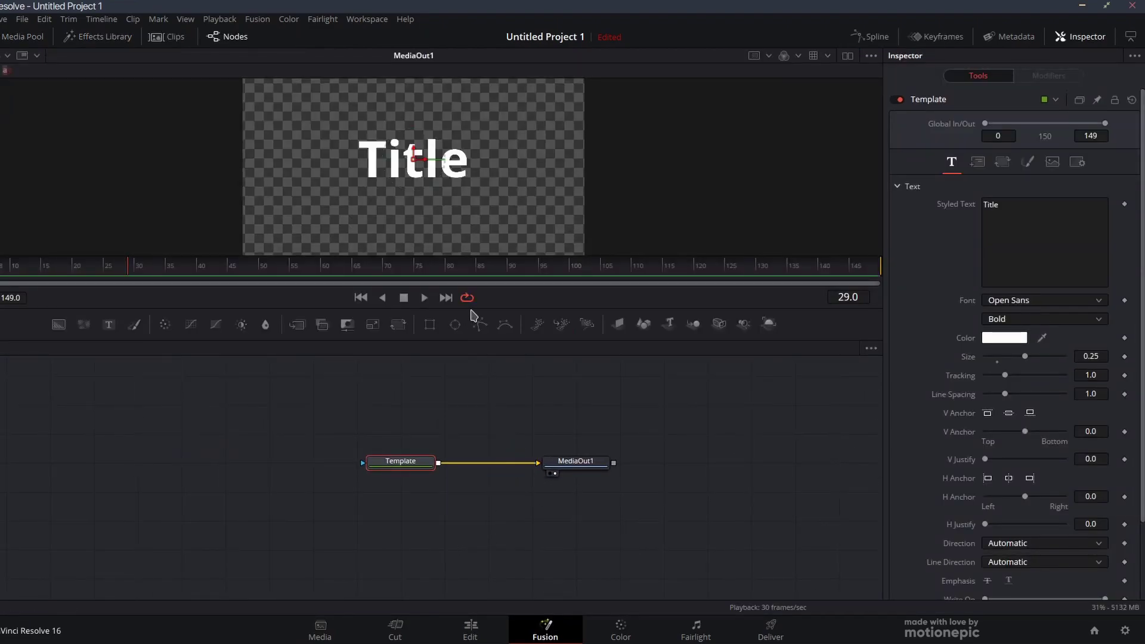
Disconnect the Template node from MediaOut1, move it farther away and display it in an enlarged viewer
left_click_drag(501, 309, 513, 395)
left_click_drag(529, 551, 500, 554)
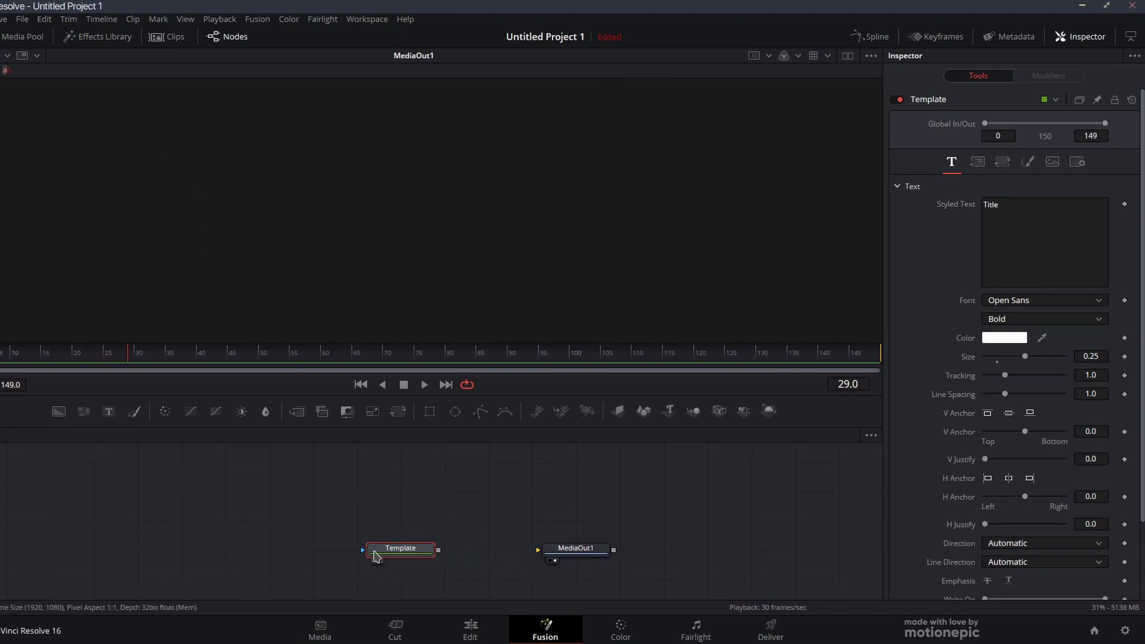
left_click_drag(376, 556, 367, 254)
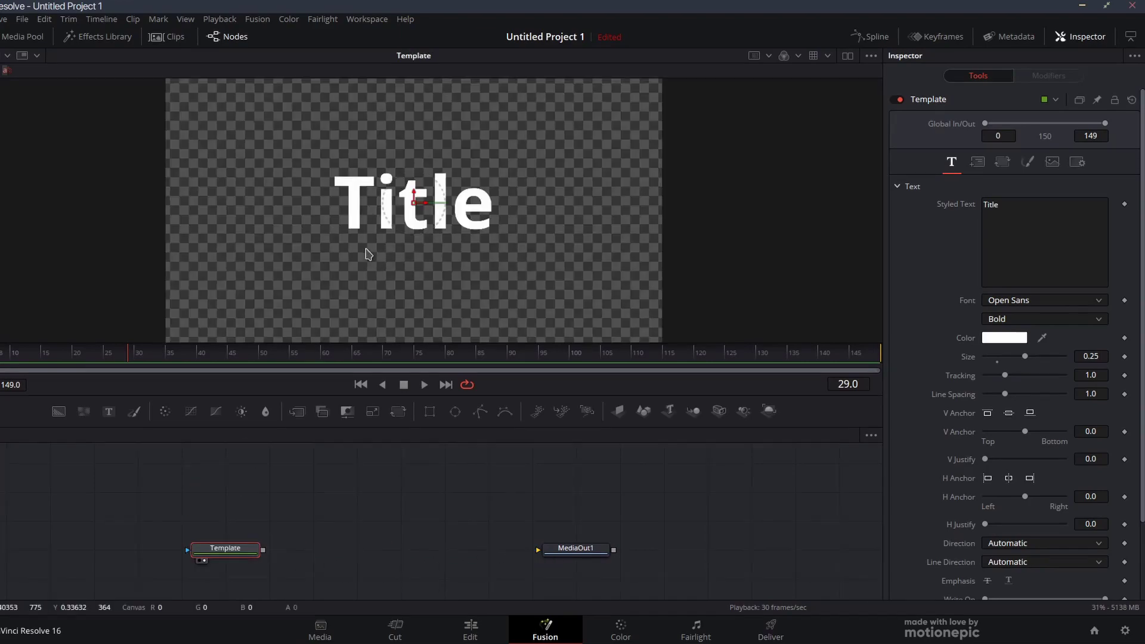
Change the title text to GLITCH in Bebas Neue Bold with size 0.1181 and tracking 1.48
left_click(986, 231)
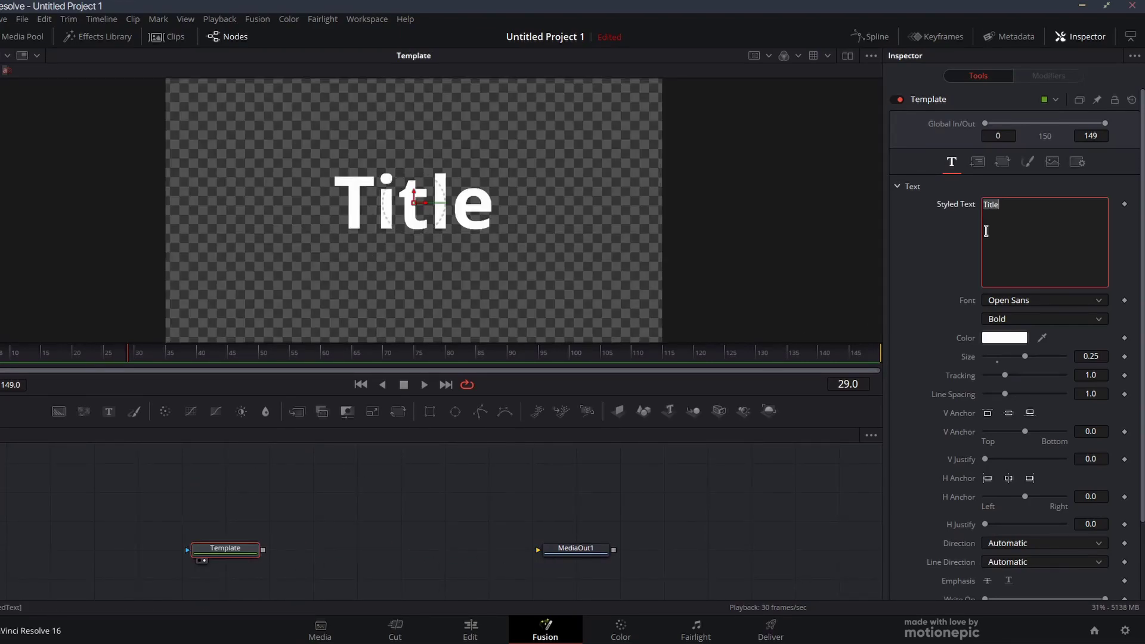
type("GLITCH")
left_click(1009, 301)
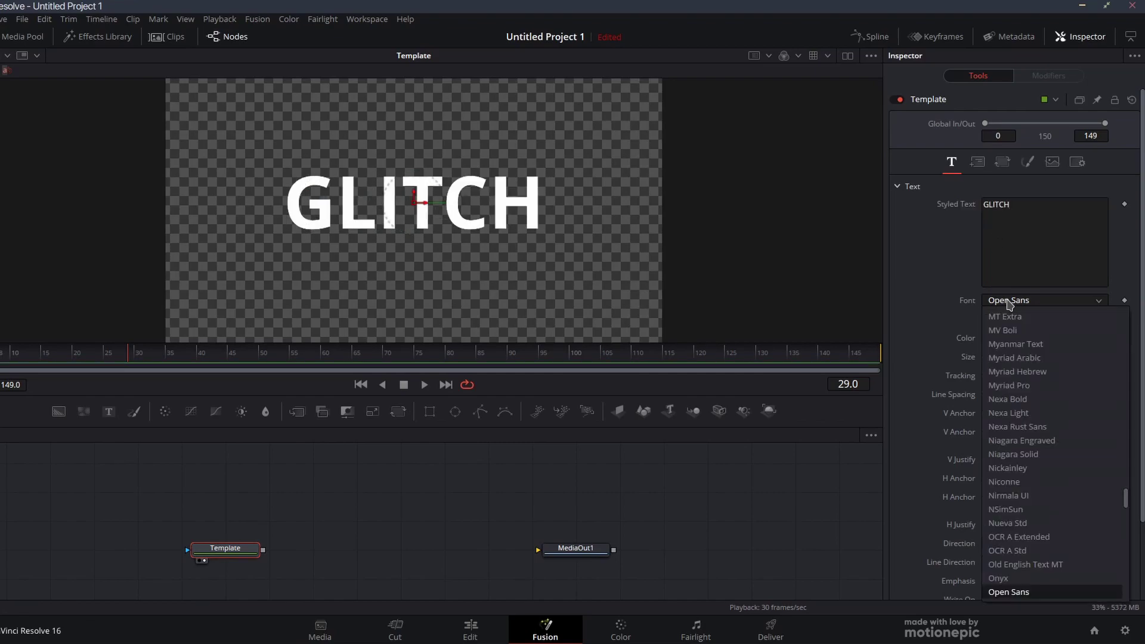
key("b")
left_click(1023, 359)
mouse_move(1024, 358)
left_mouse_down()
mouse_move(1004, 358)
mouse_move(1014, 376)
left_mouse_up()
Add an unconnected Fast Noise node above the Template node and display it in the viewer
left_click(235, 504)
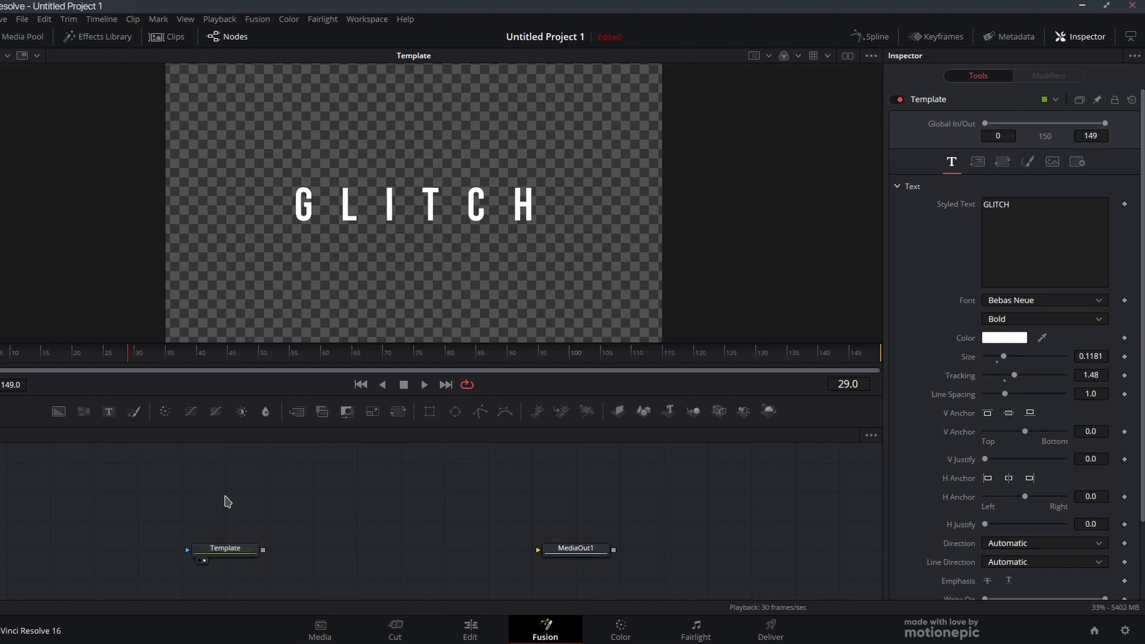
key("shift+space")
type("Displace")
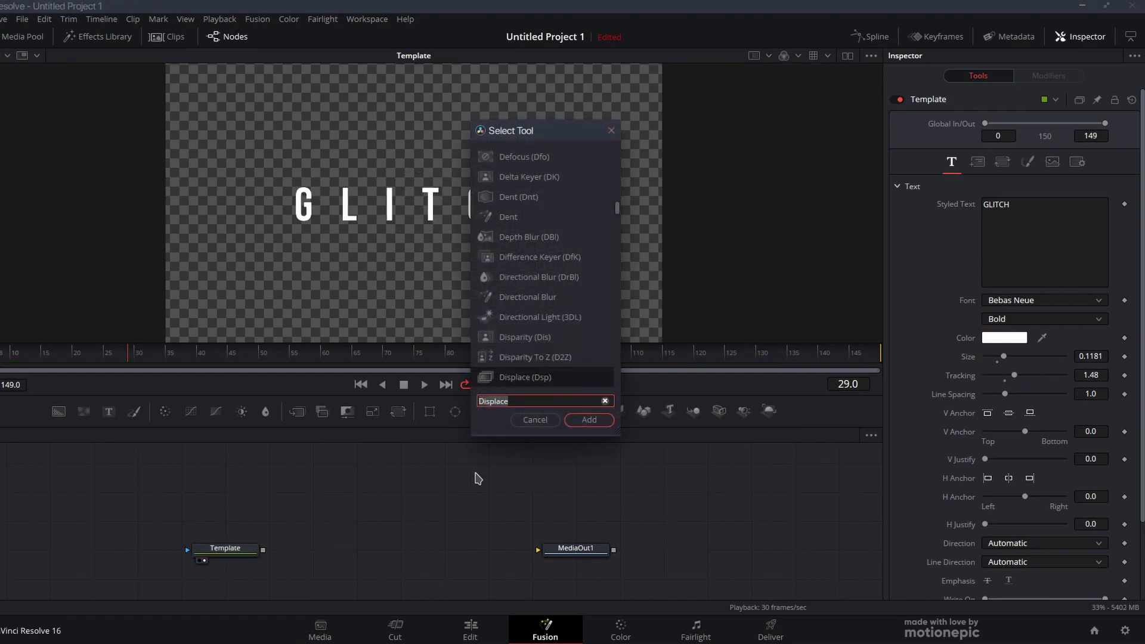
type("fn")
left_click(589, 420)
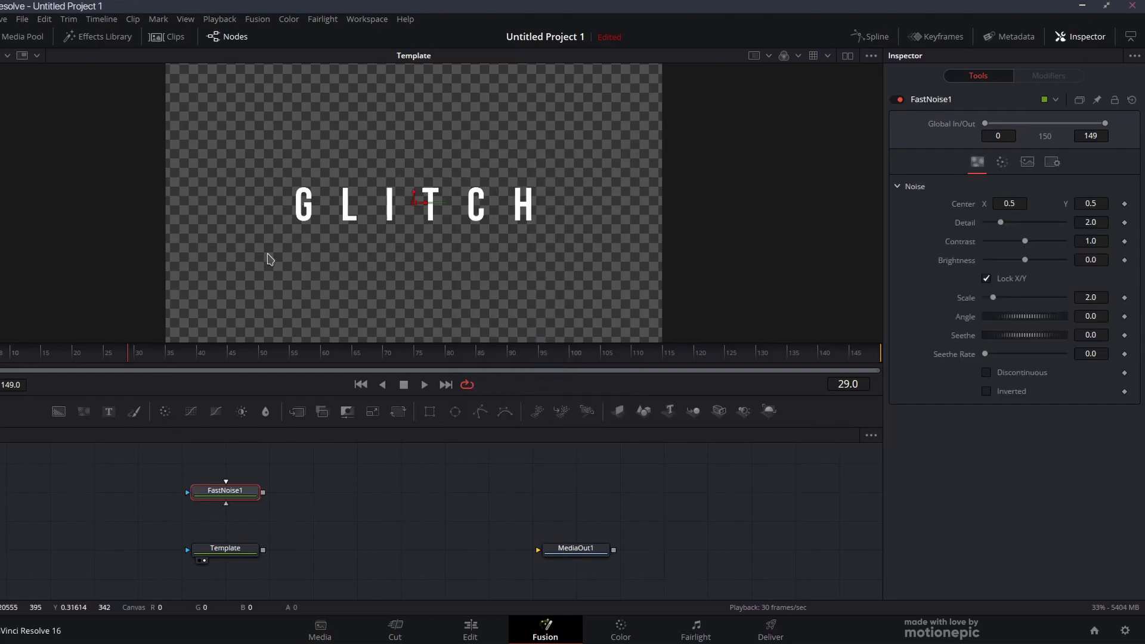
left_click_drag(216, 493, 346, 257)
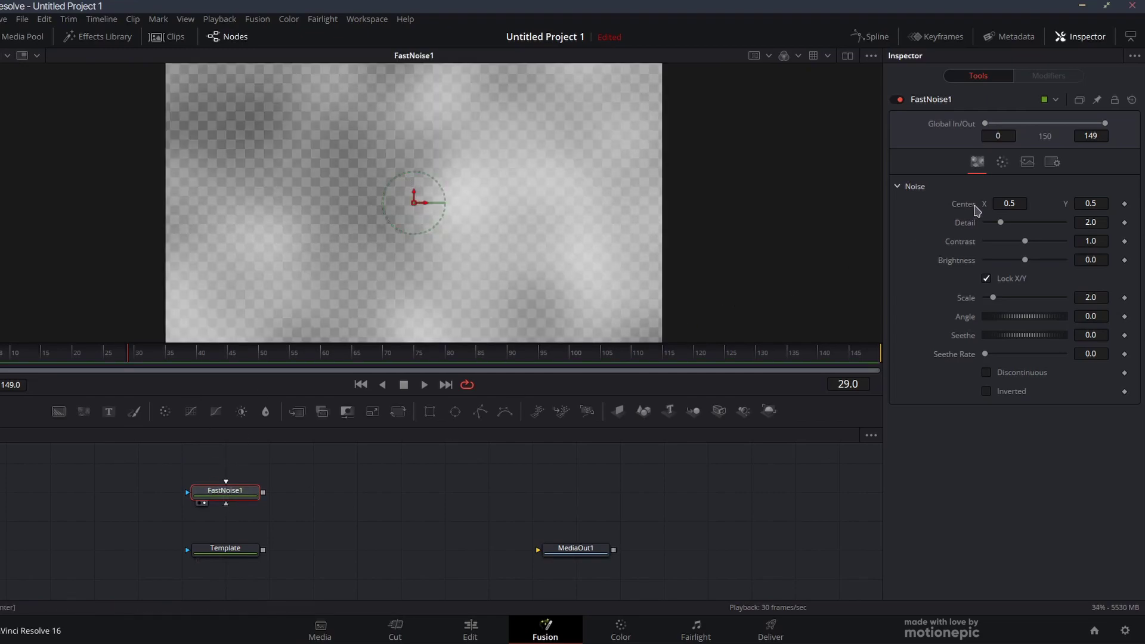
Set the noise's scale to 20, detail to 10, contrast to 2.78, brightness to -0.28 and Color 1 alpha to 1.0
left_click_drag(993, 300, 1084, 297)
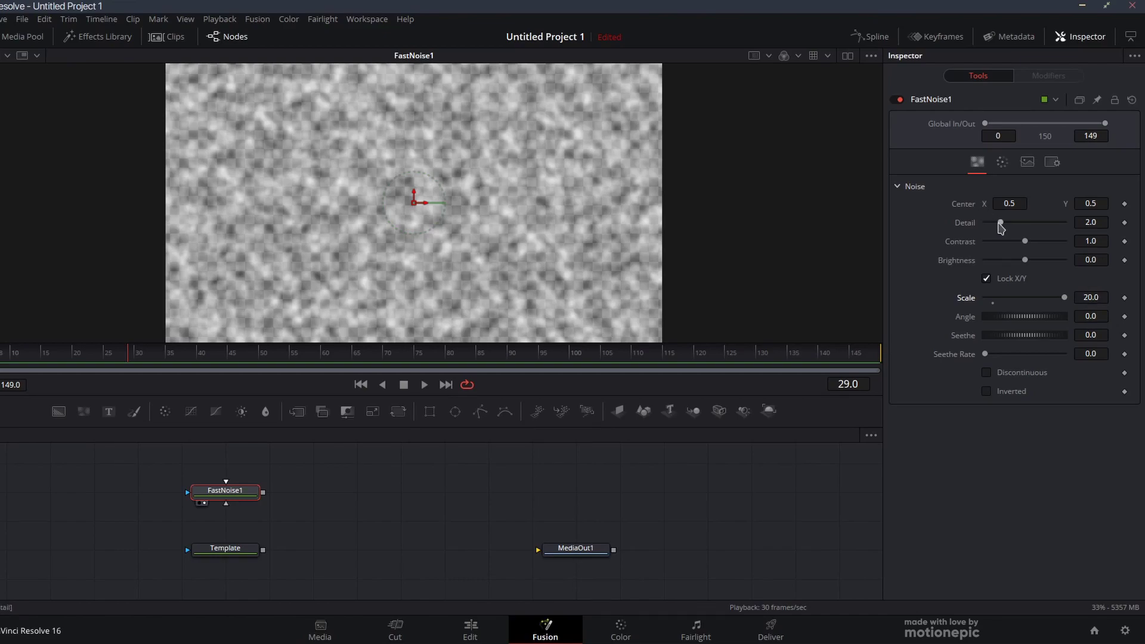
left_click_drag(1000, 222, 1016, 266)
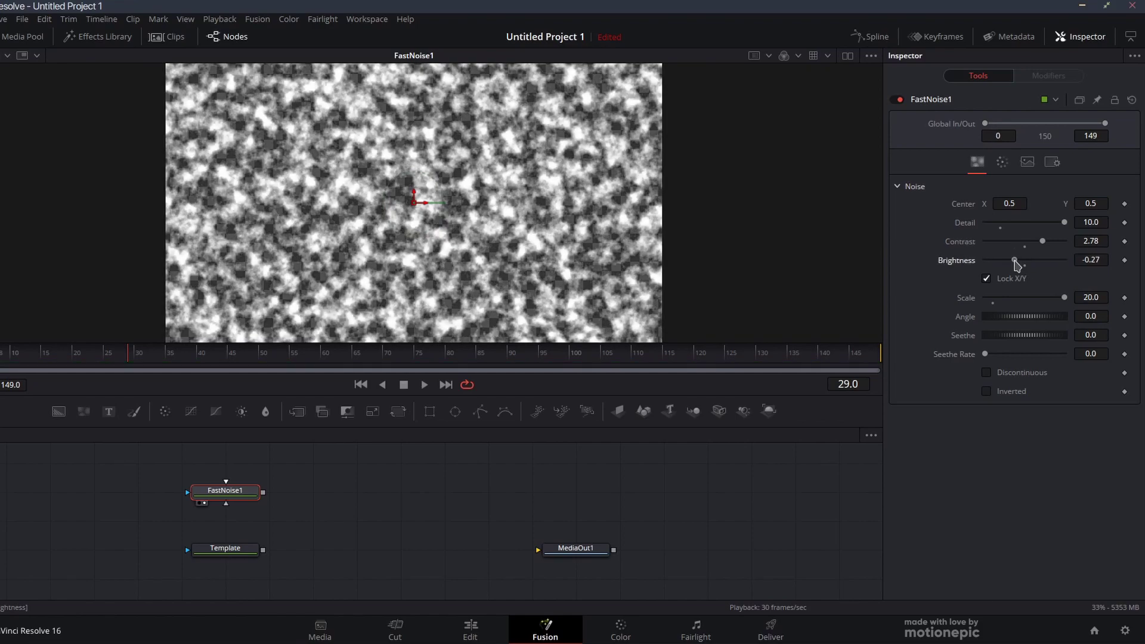
left_click(1002, 162)
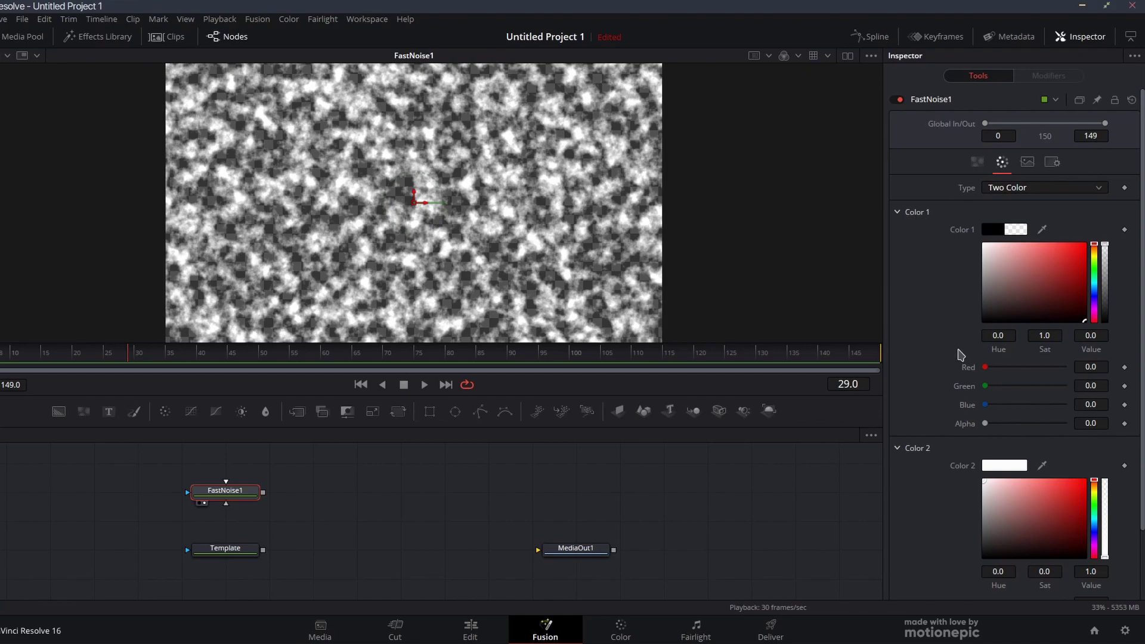
left_click_drag(985, 424, 1086, 427)
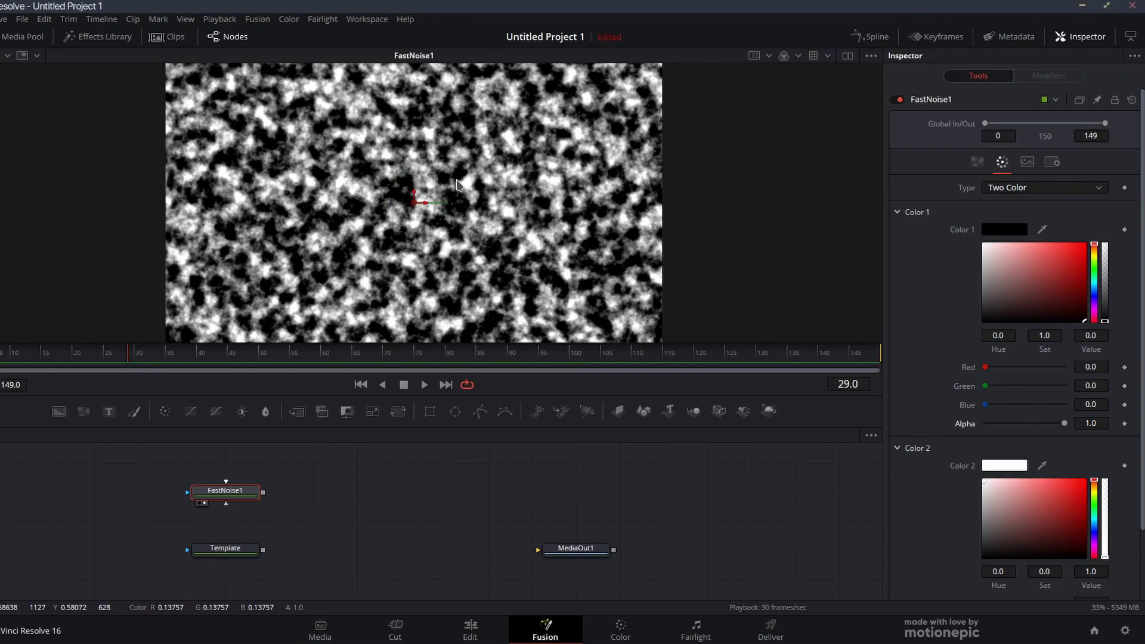
Set the noise's seethe rate to 0.244, preview the motion, and unlock its X and Y scale
left_click(976, 161)
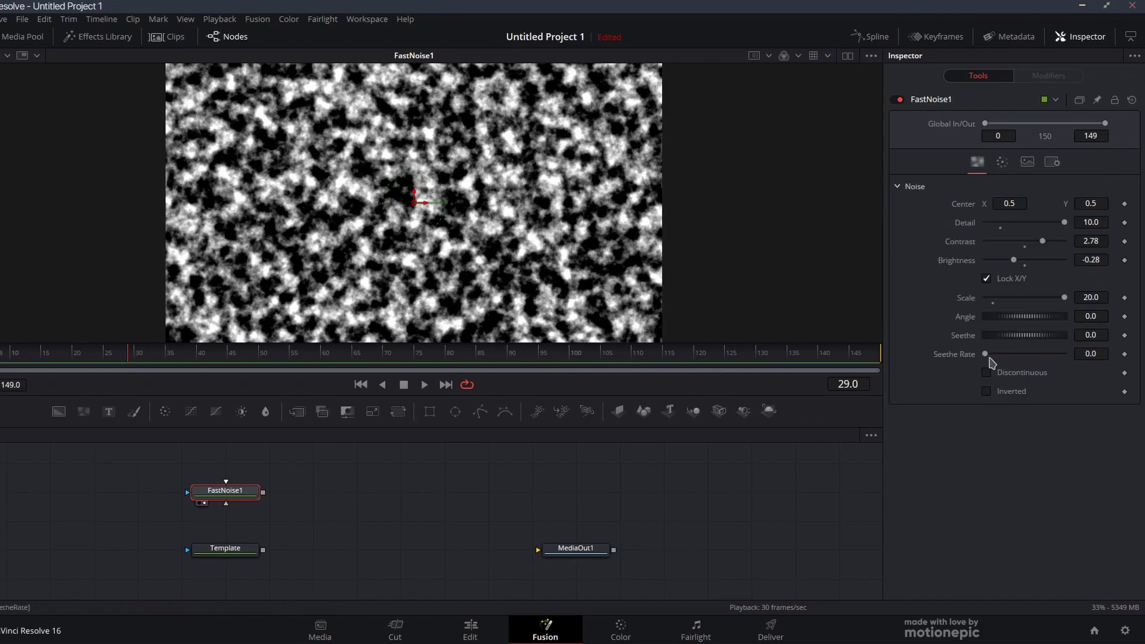
left_click_drag(985, 354, 1004, 354)
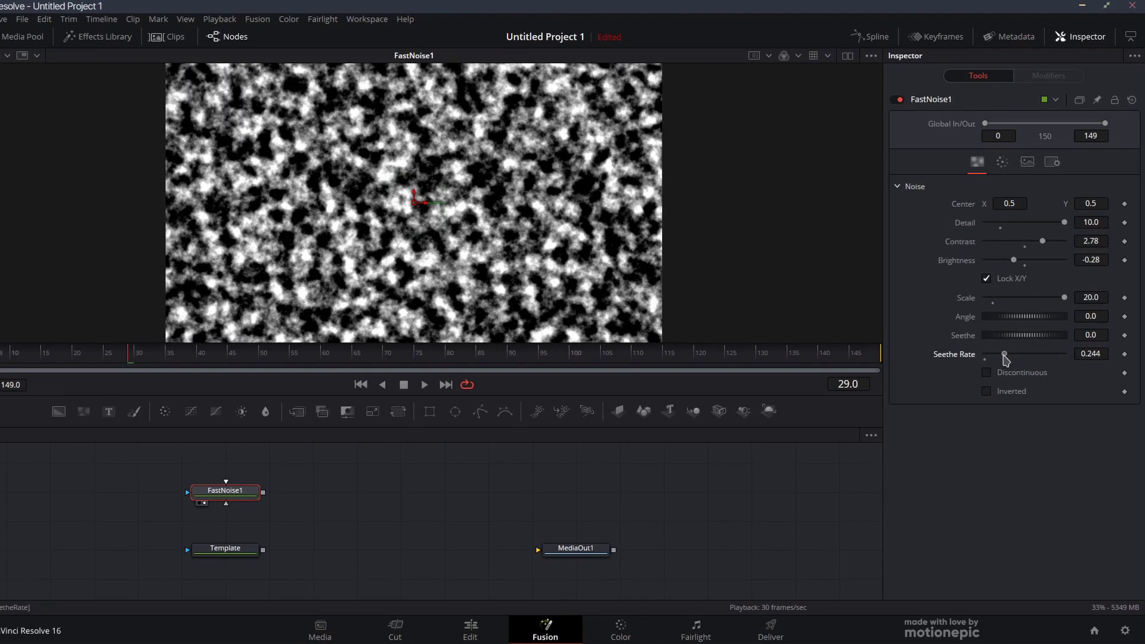
left_click_drag(130, 353, 68, 344)
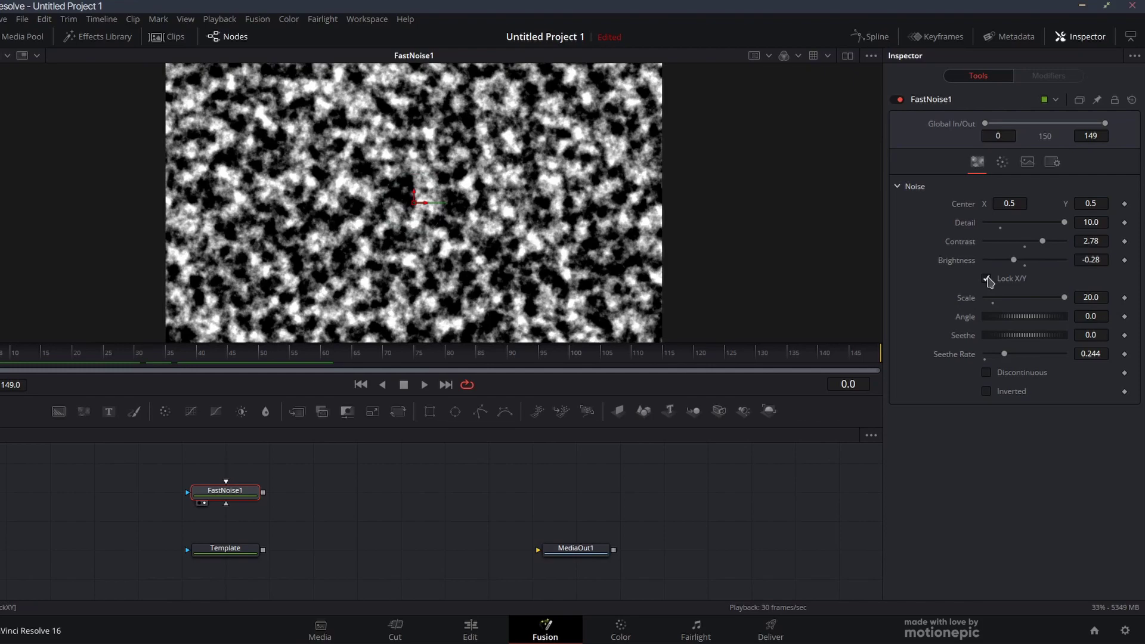
left_click(986, 278)
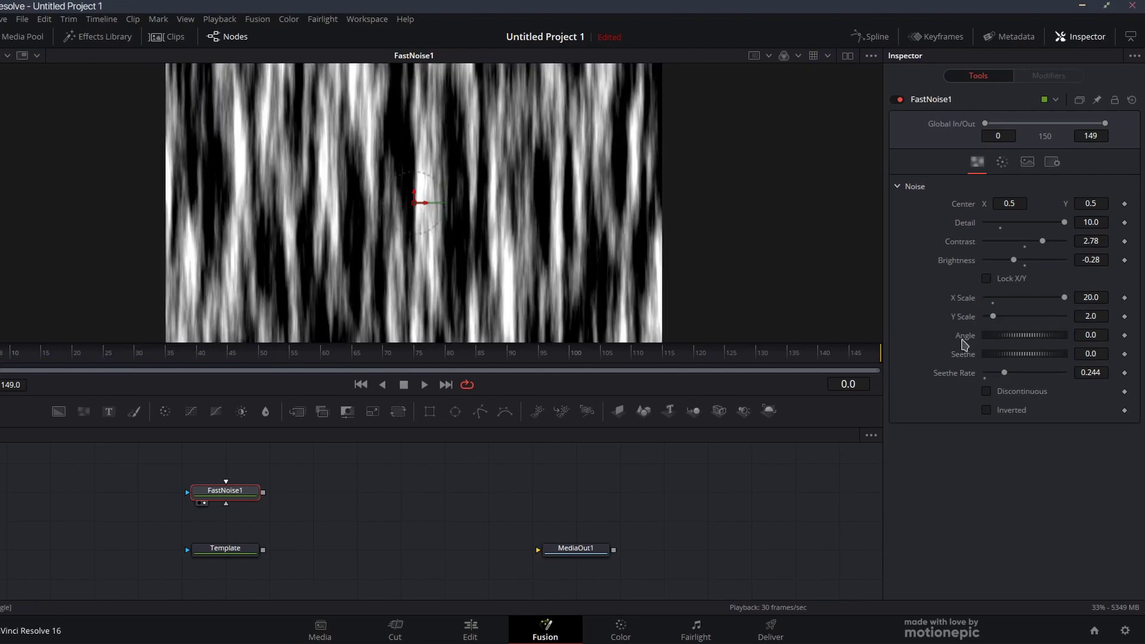
Animate the noise's angle with keyframes from 0.0 at frame 0 to a new value at frame 149, and preview it
left_click_drag(0, 360, 1, 360)
left_click(1125, 336)
left_click(875, 353)
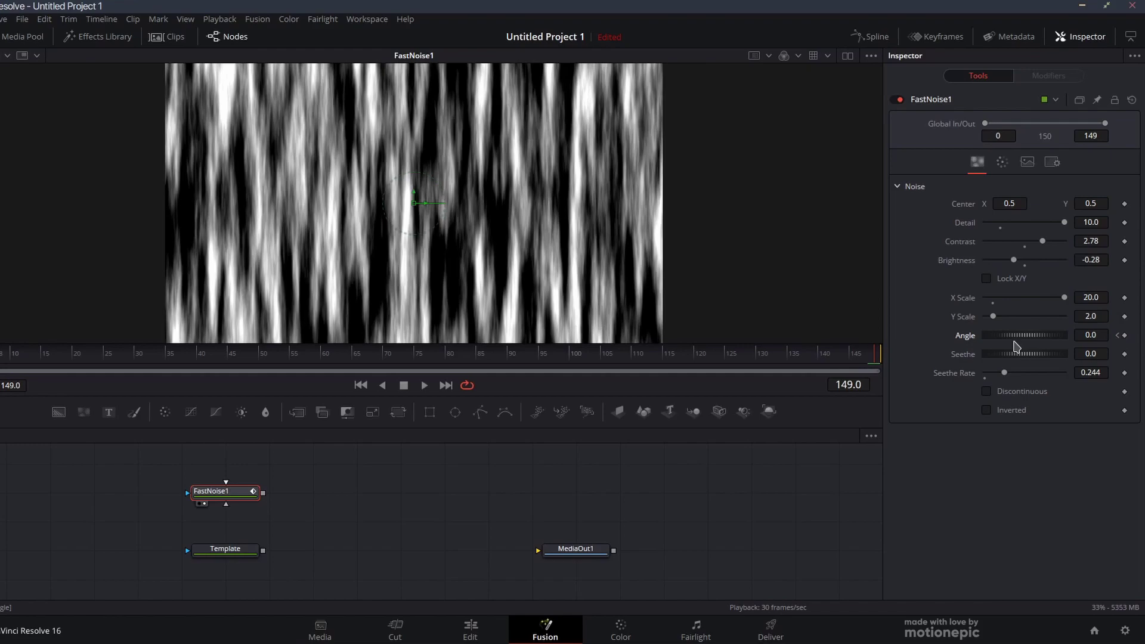
left_click(1085, 335)
key("Tab")
left_click_drag(5, 358, 261, 360)
key("Home")
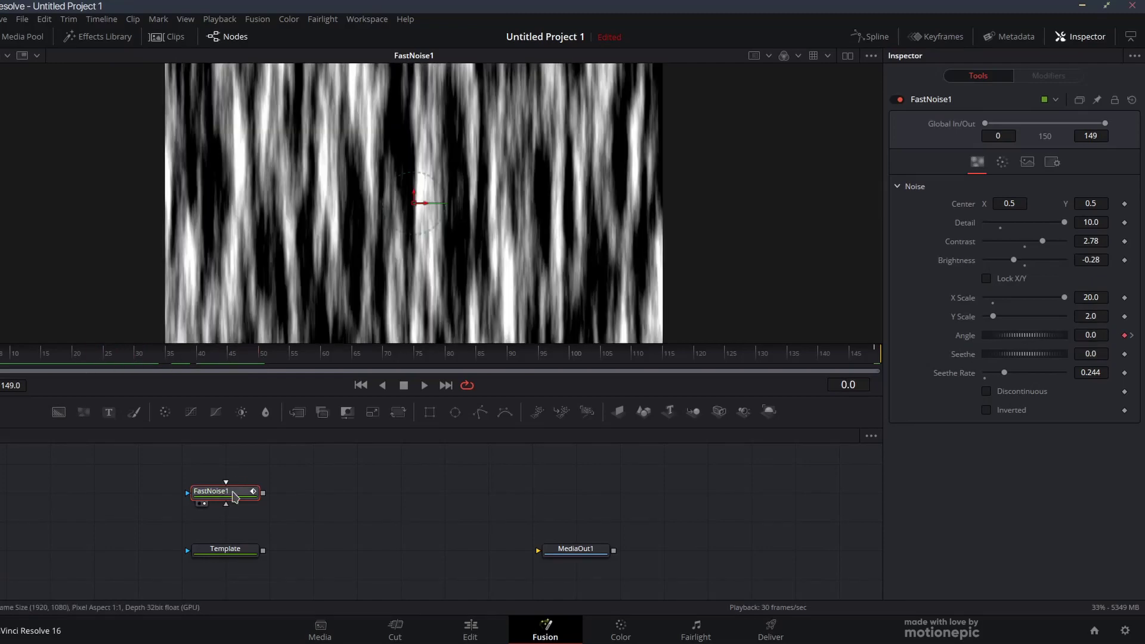
Add a Mosaic Blur node after FastNoise1 and display it in the viewer
key("shift+space")
type("mo")
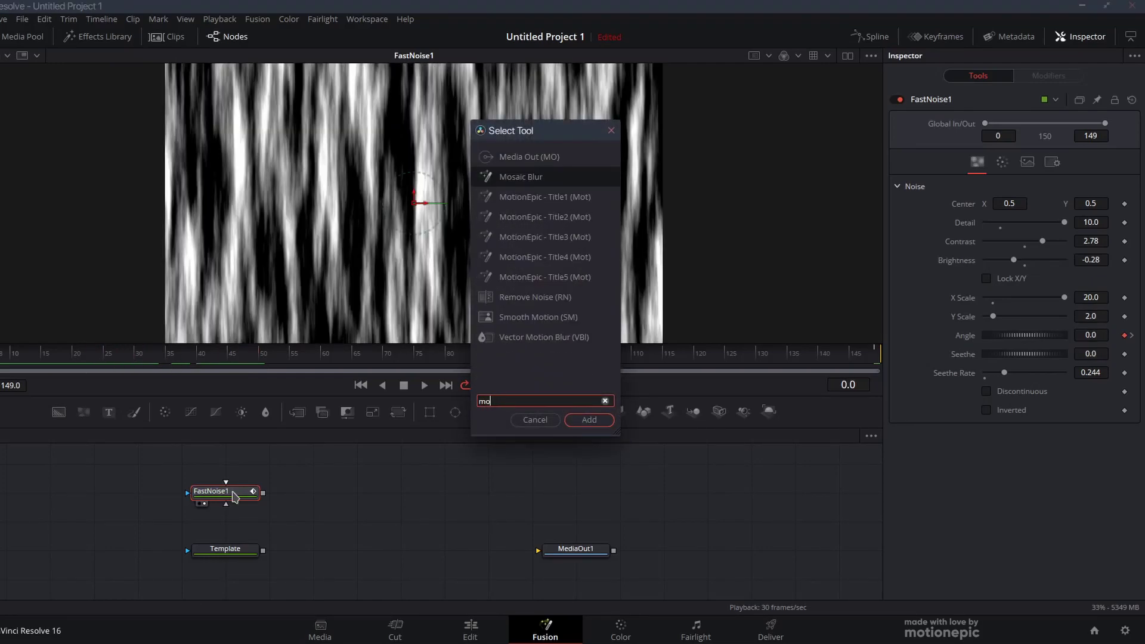
type("s")
left_click(589, 420)
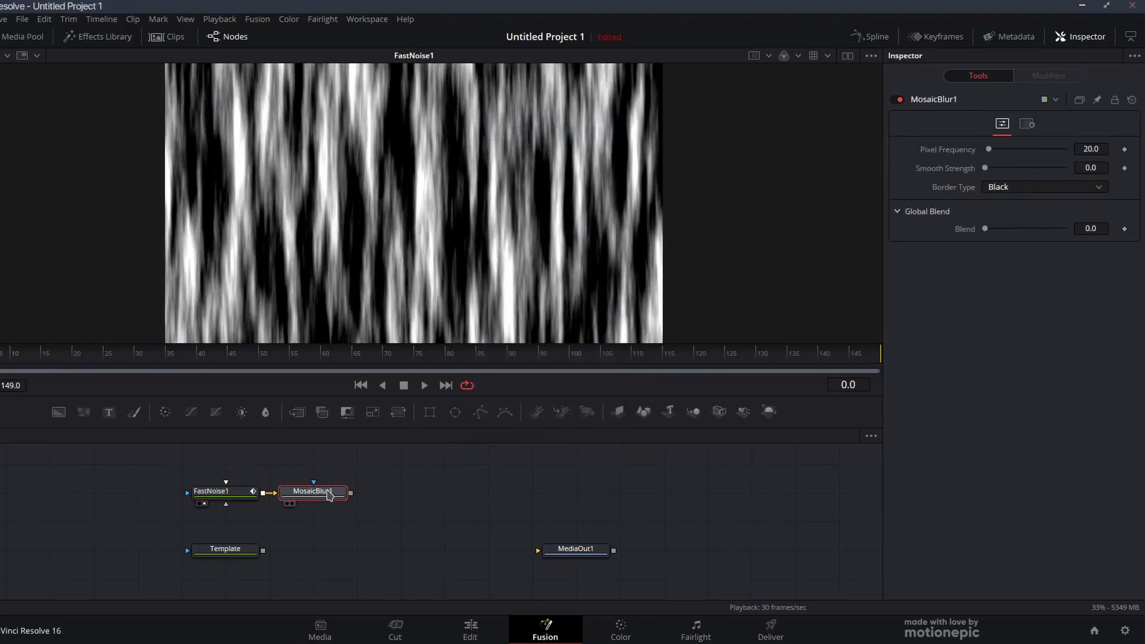
left_click_drag(329, 495, 451, 229)
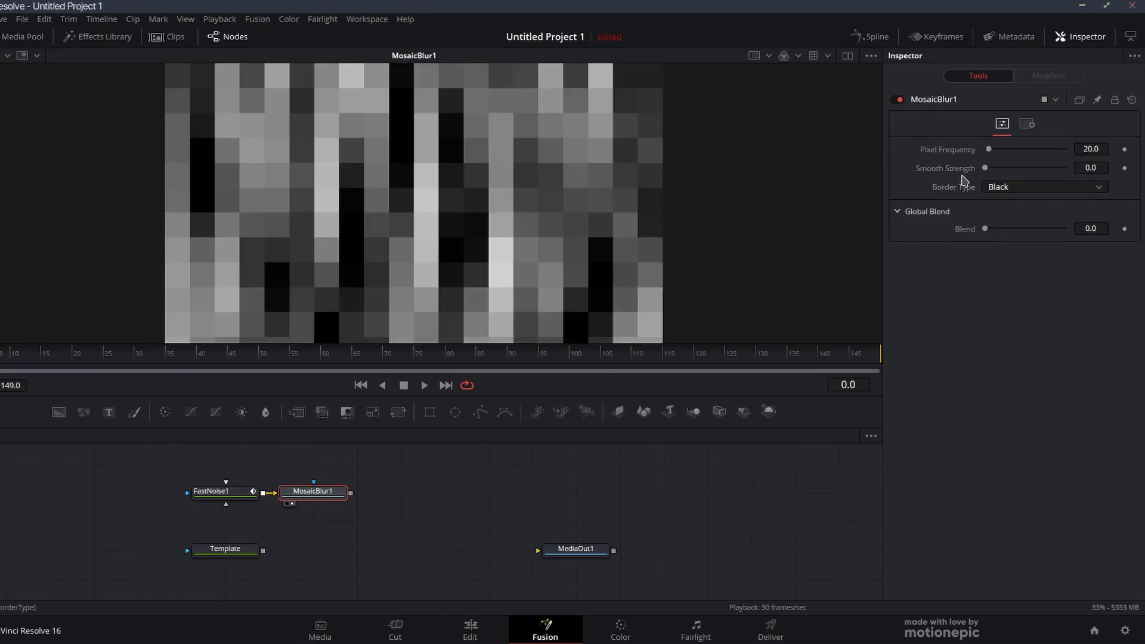
Set the Mosaic Blur's pixel frequency to 60
left_click(1097, 148)
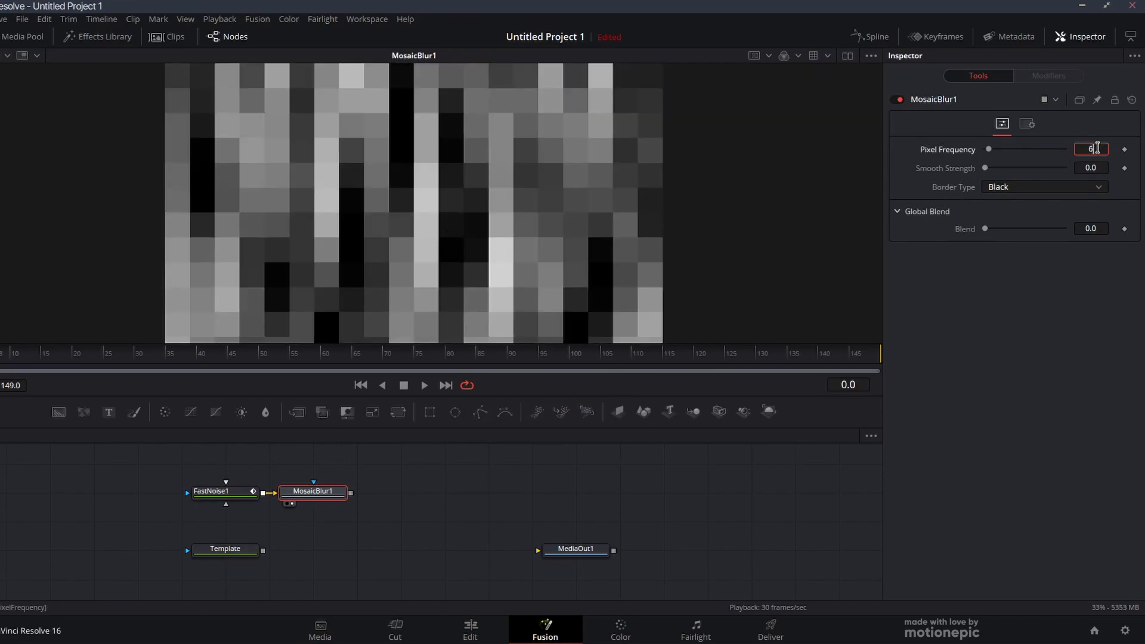
type("60")
key("Return")
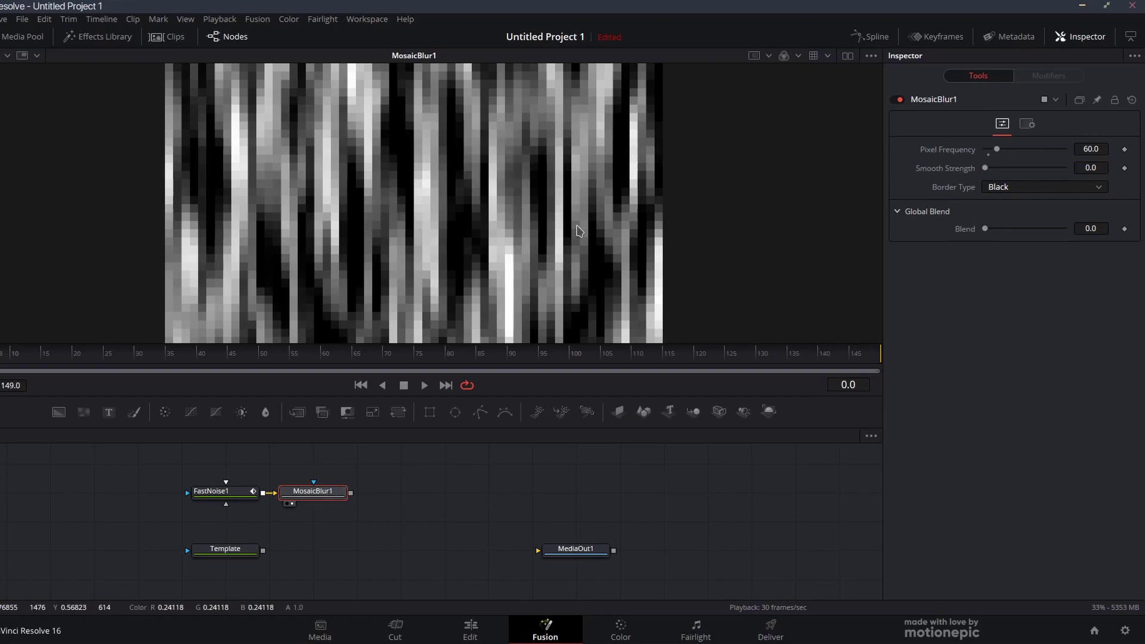
Add a Brightness / Contrast node after MosaicBlur1 and display it in the viewer
key("shift+space")
type("bc")
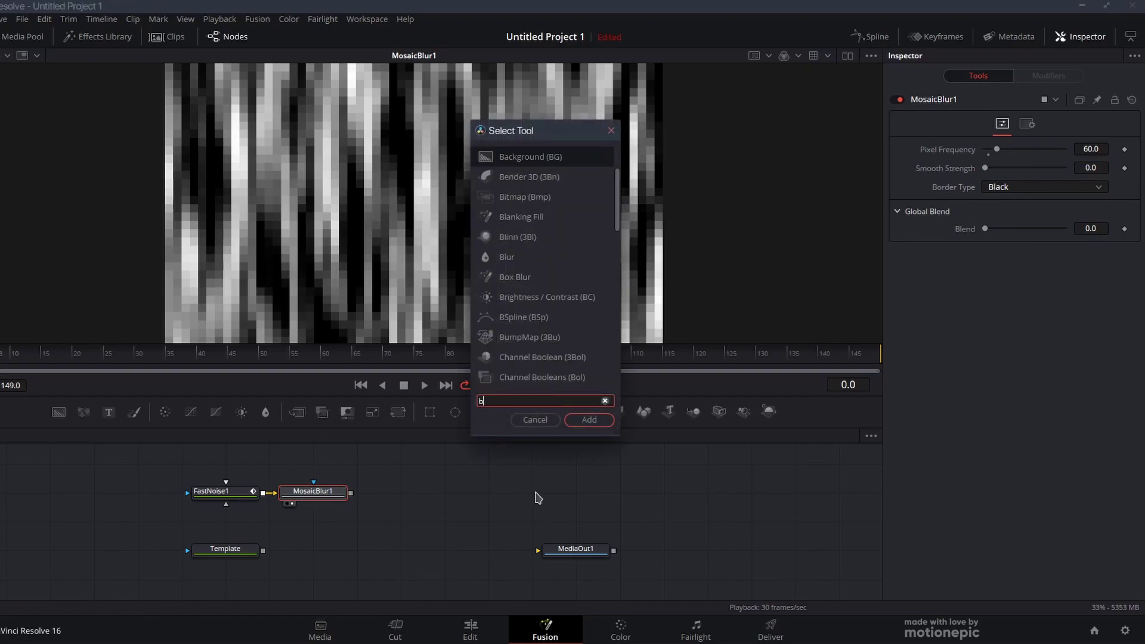
left_click(589, 420)
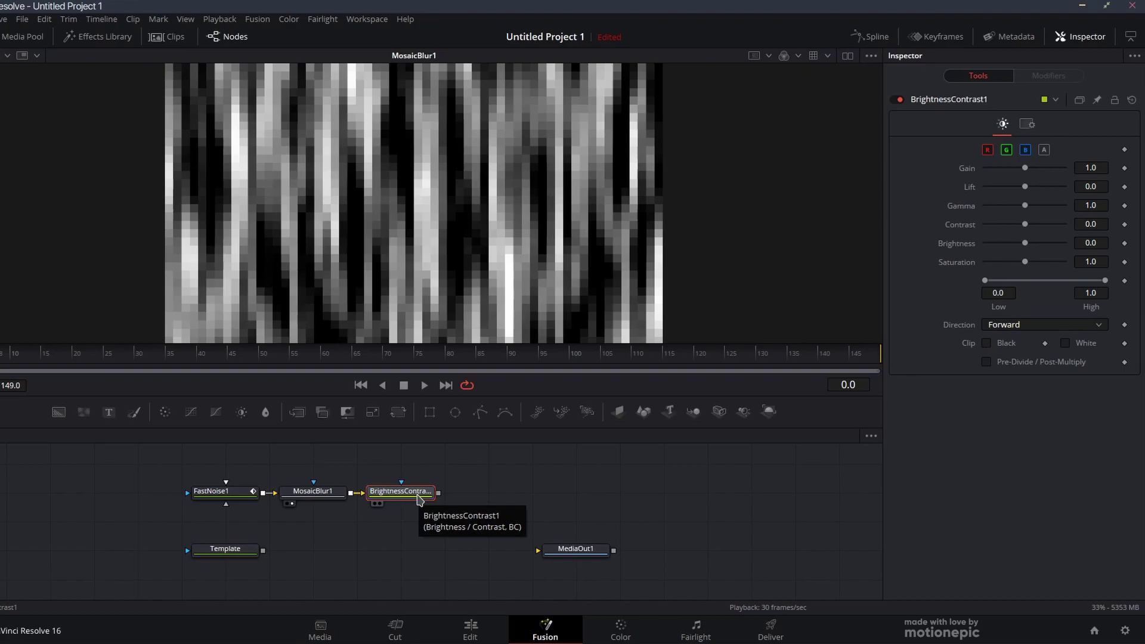
left_click_drag(419, 500, 447, 237)
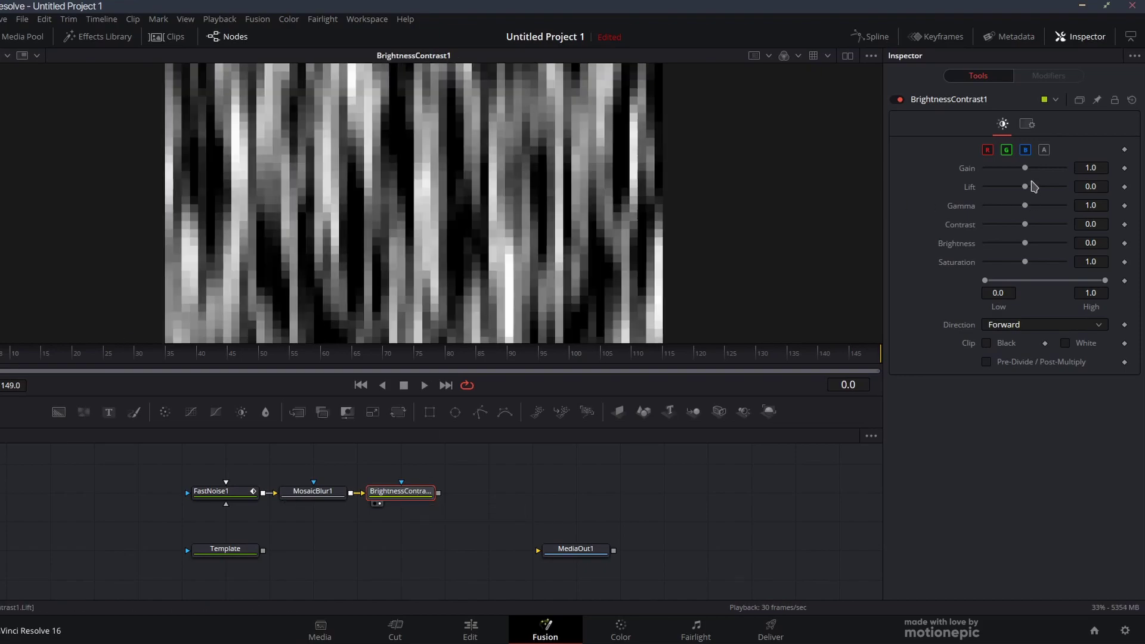
Keyframe the Brightness / Contrast gain from 5.0 at frame 0 down to 0.0 at frame 10
left_click_drag(1025, 169, 1064, 169)
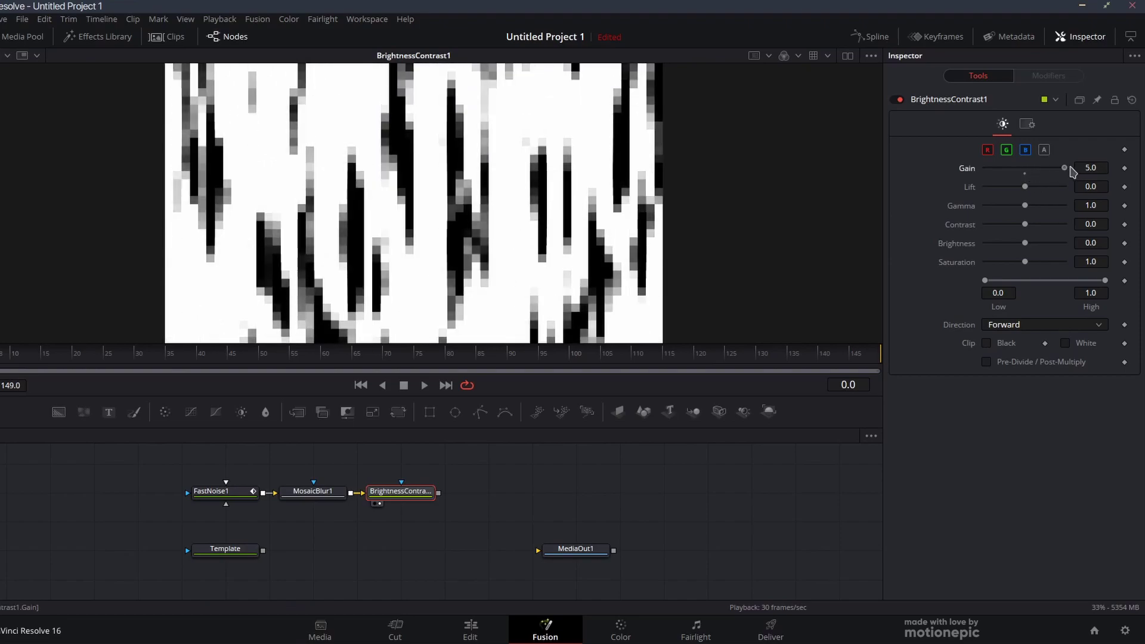
left_click(1124, 169)
left_click(10, 355)
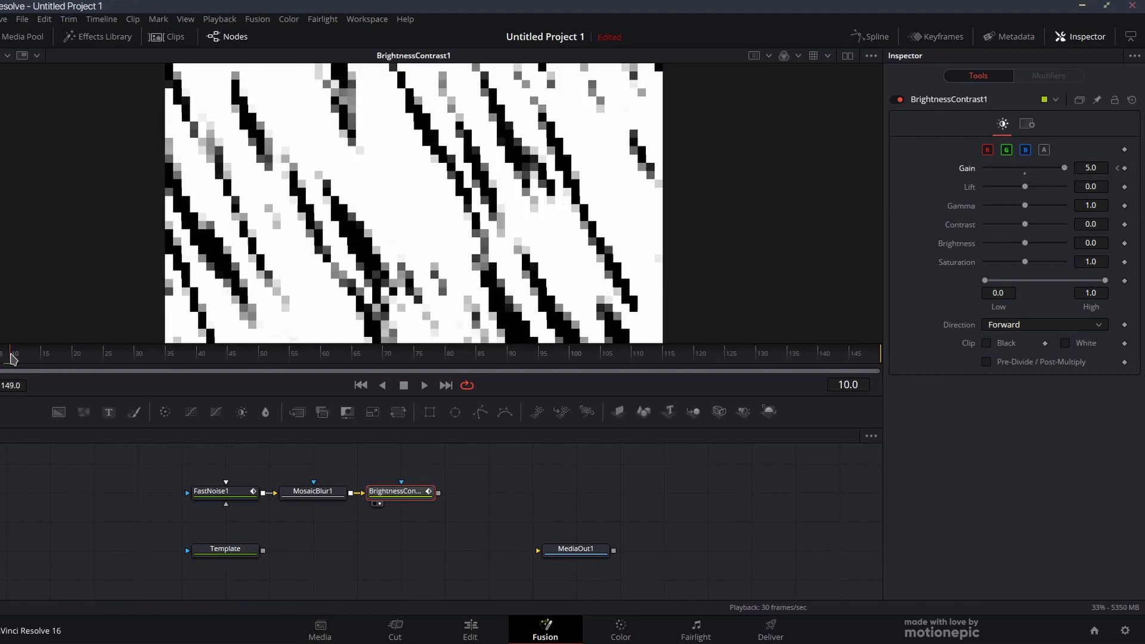
left_click_drag(1064, 168, 969, 173)
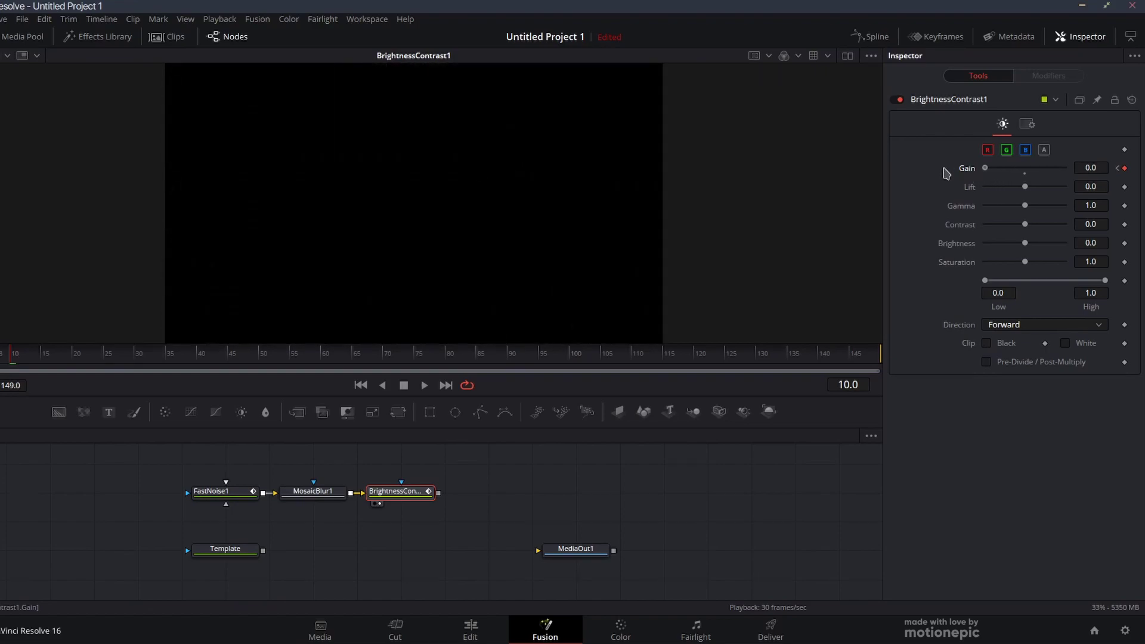
Keyframe the gain to rise from 0.0 at about frame 139 to 5.0 at the end of the clip, and preview it
left_click_drag(743, 360, 822, 356)
left_click(1124, 169)
left_click_drag(821, 358, 894, 358)
left_click_drag(985, 169, 1064, 169)
left_click_drag(813, 358, 876, 358)
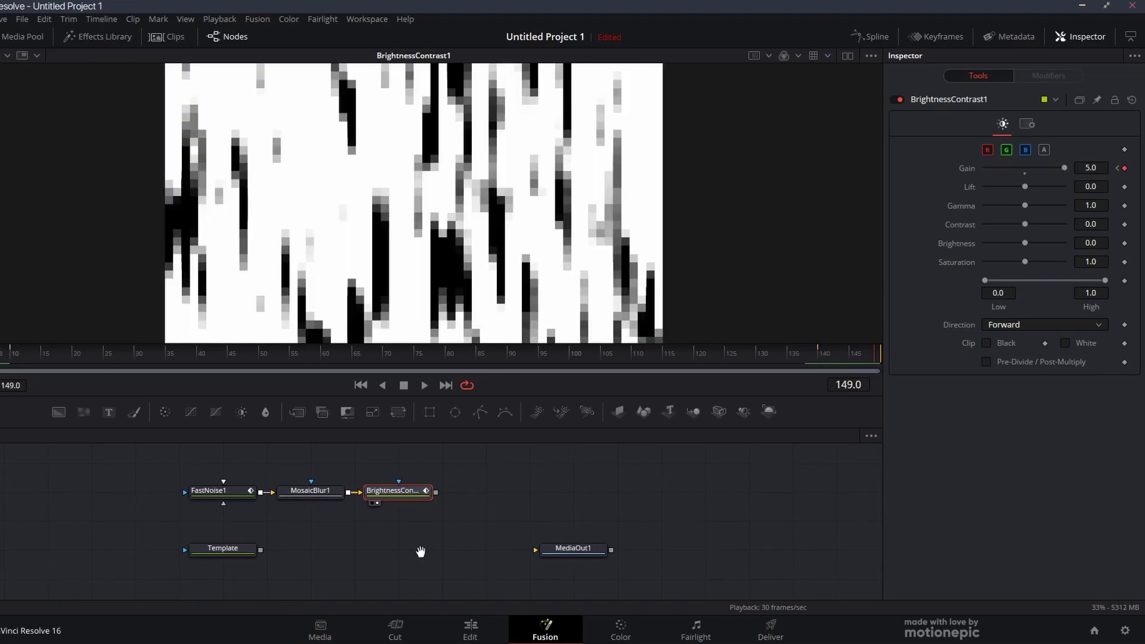
Add an unconnected Matte Control node between the Template and MediaOut1 nodes
left_click_drag(420, 552, 416, 550)
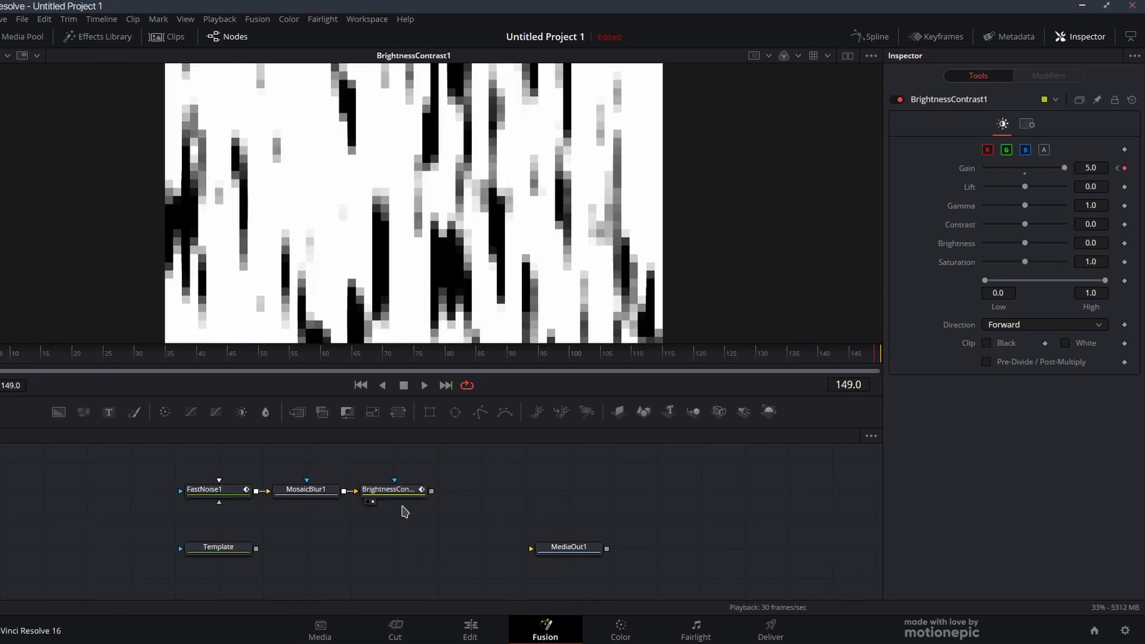
key("shift+space")
type("mat")
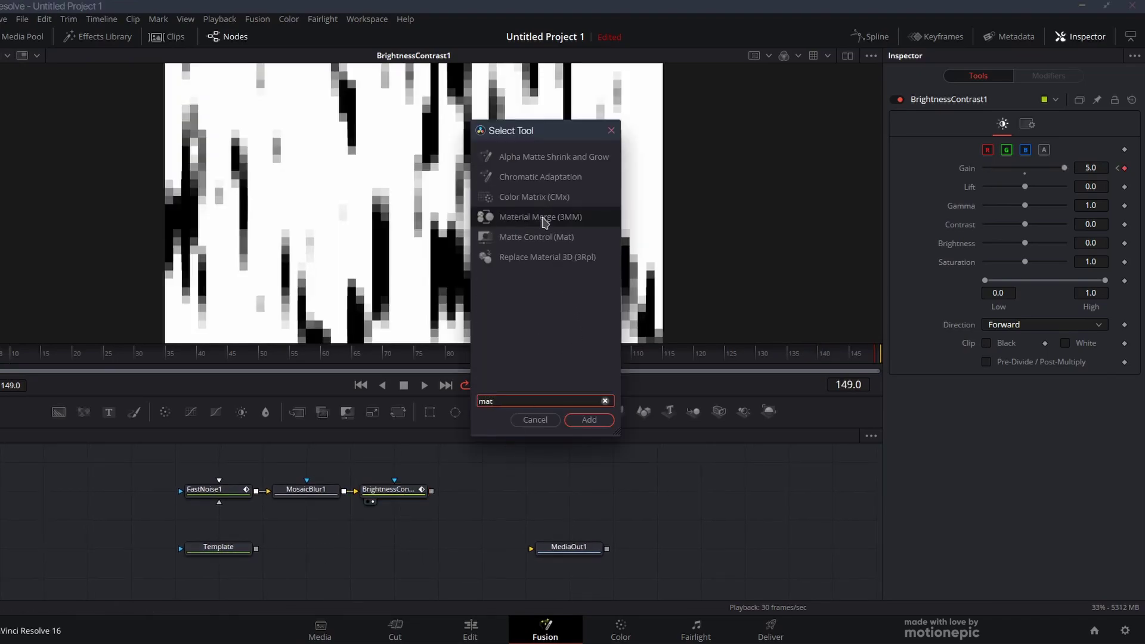
left_click(542, 242)
left_click(588, 420)
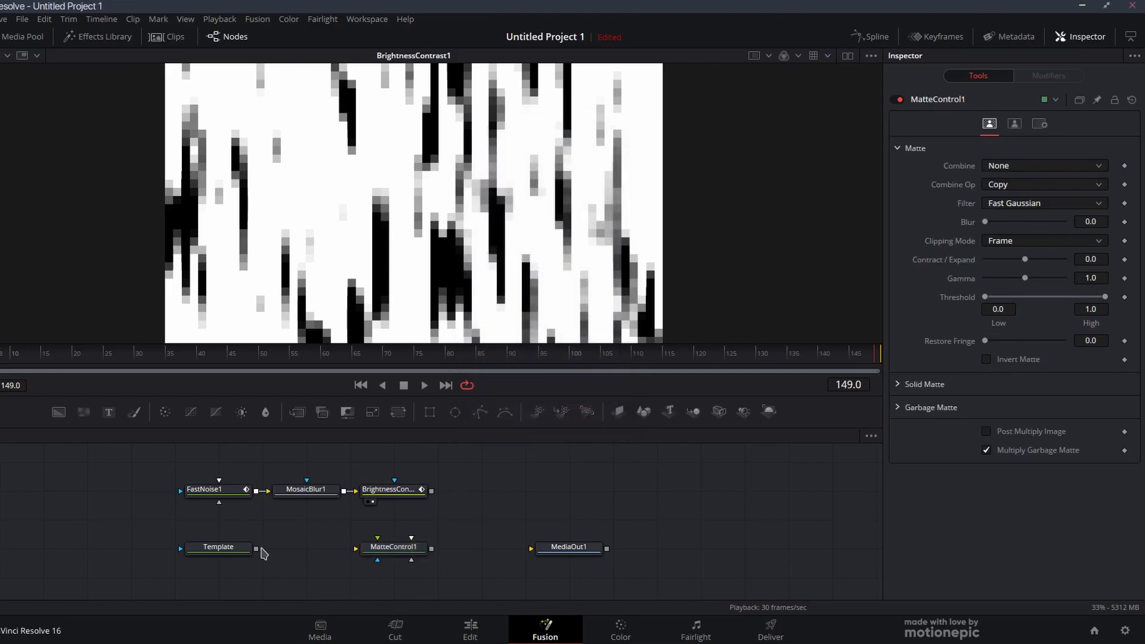
Connect the Template node to MatteControl1's background and the Brightness / Contrast output to its garbage matte input
left_click_drag(257, 550, 360, 549)
left_click(245, 548)
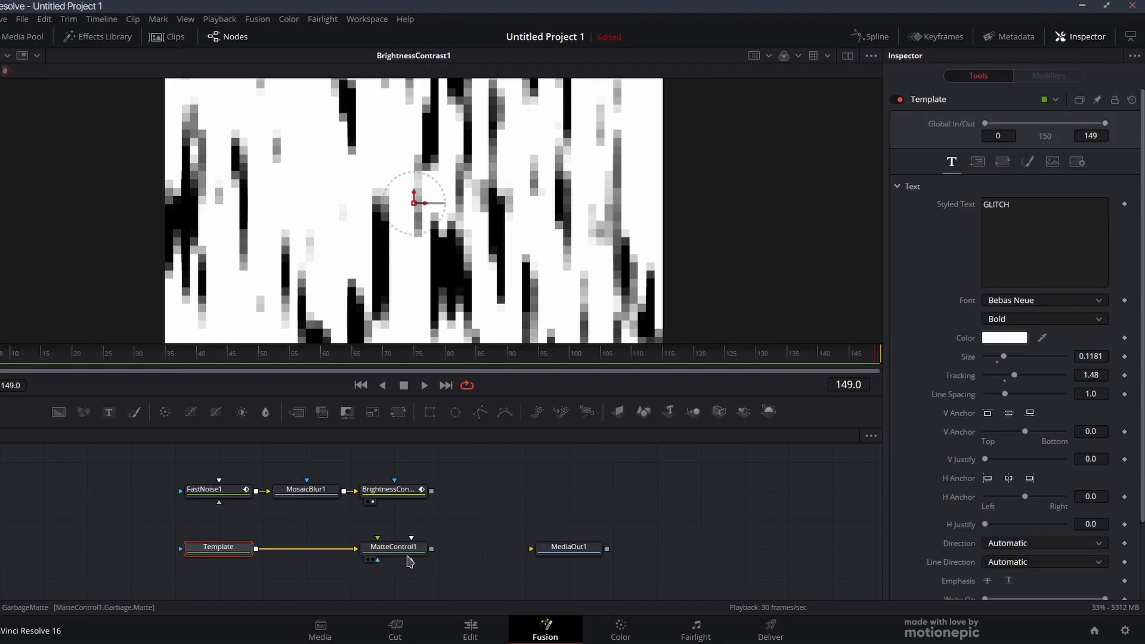
left_click(432, 523)
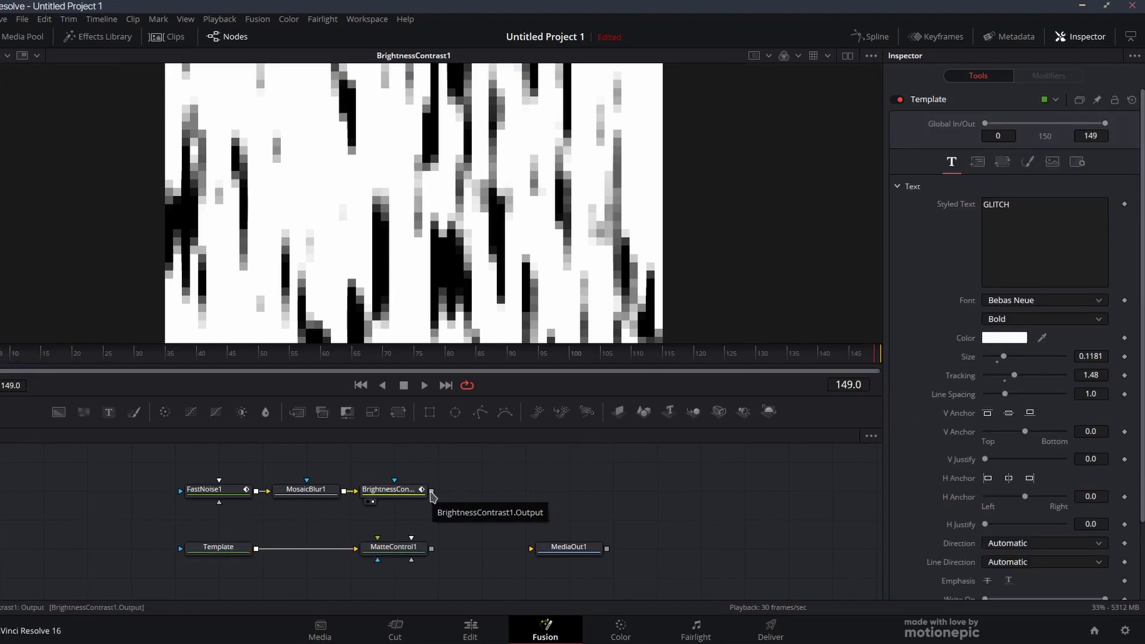
left_click_drag(432, 490, 415, 563)
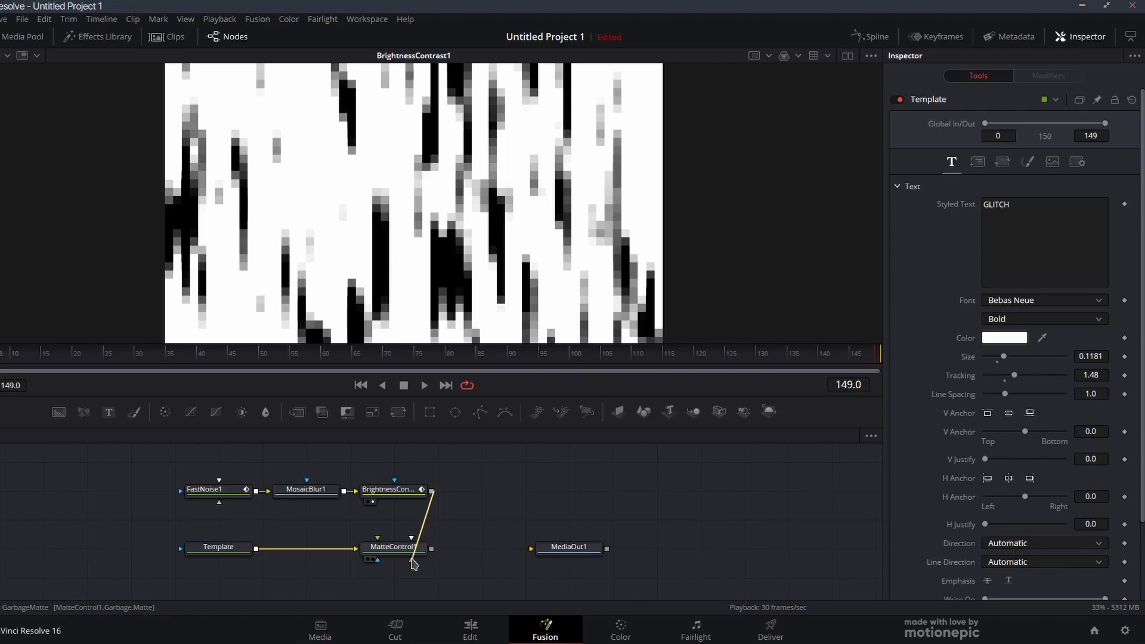
left_click_drag(414, 563, 414, 563)
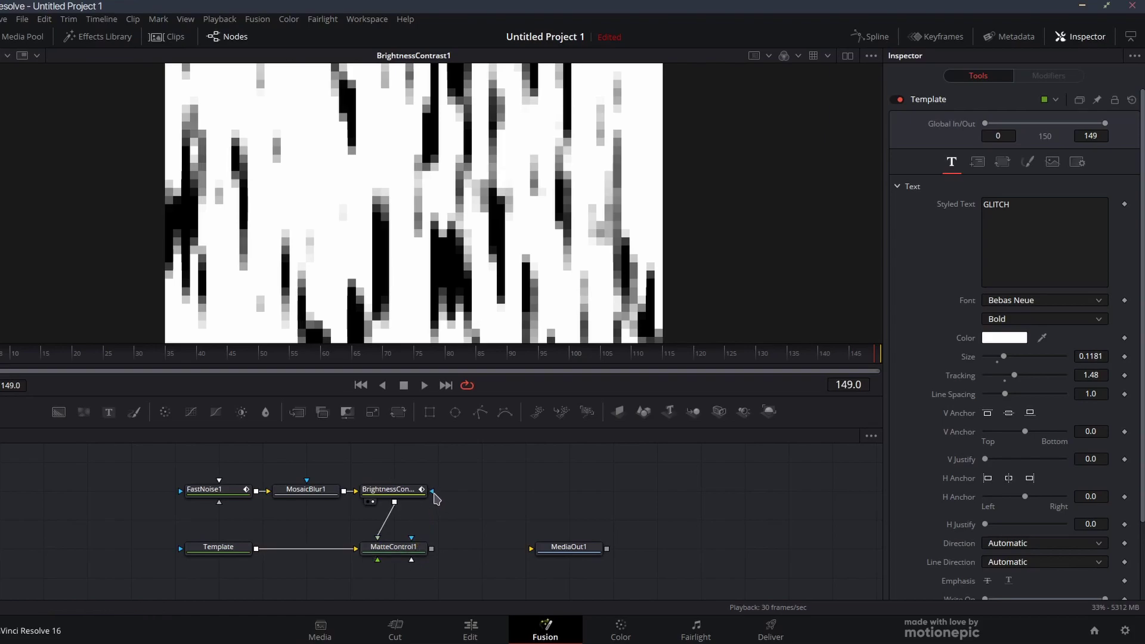
left_click(380, 535)
left_click_drag(431, 491, 404, 548)
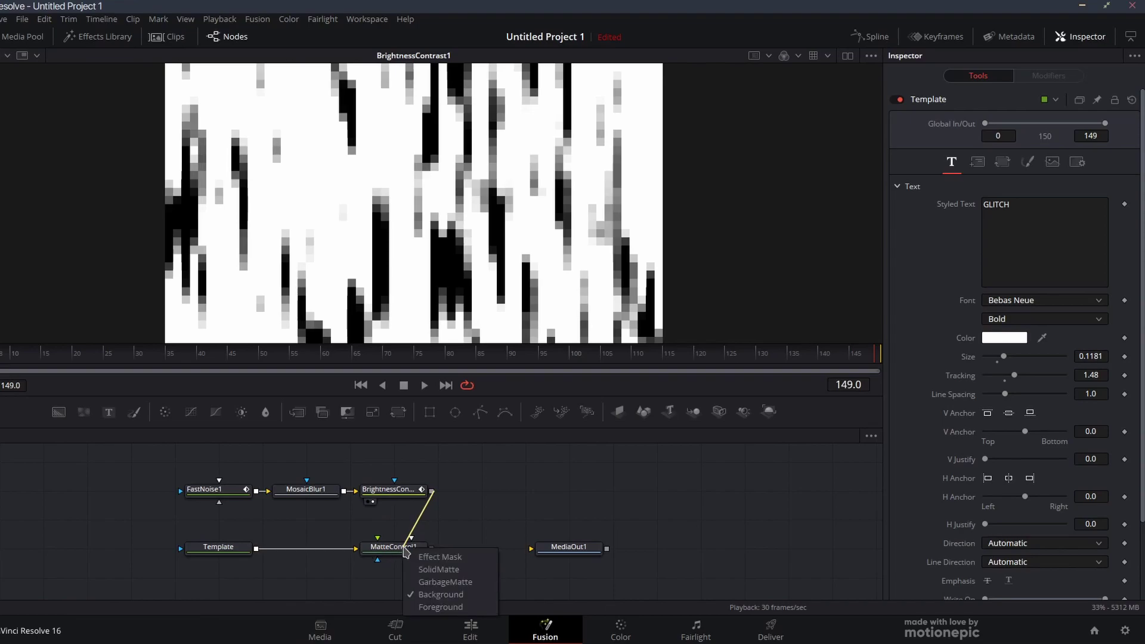
left_click(451, 583)
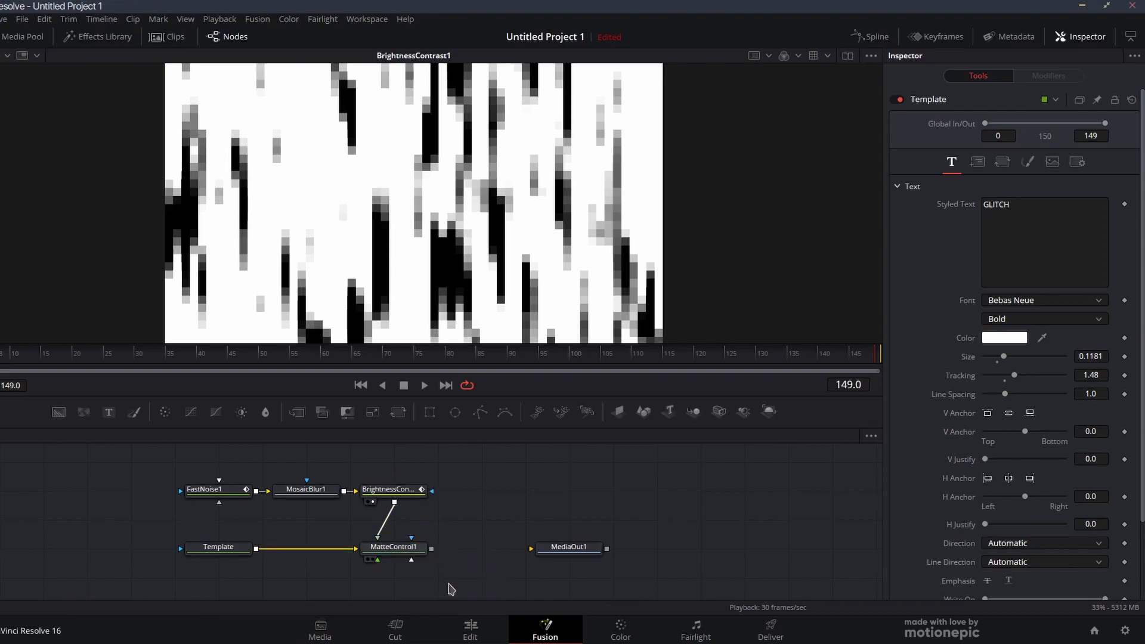
Move MediaOut1 farther from MatteControl1, display MatteControl1 in the viewer and play the clip
left_click_drag(576, 550, 663, 550)
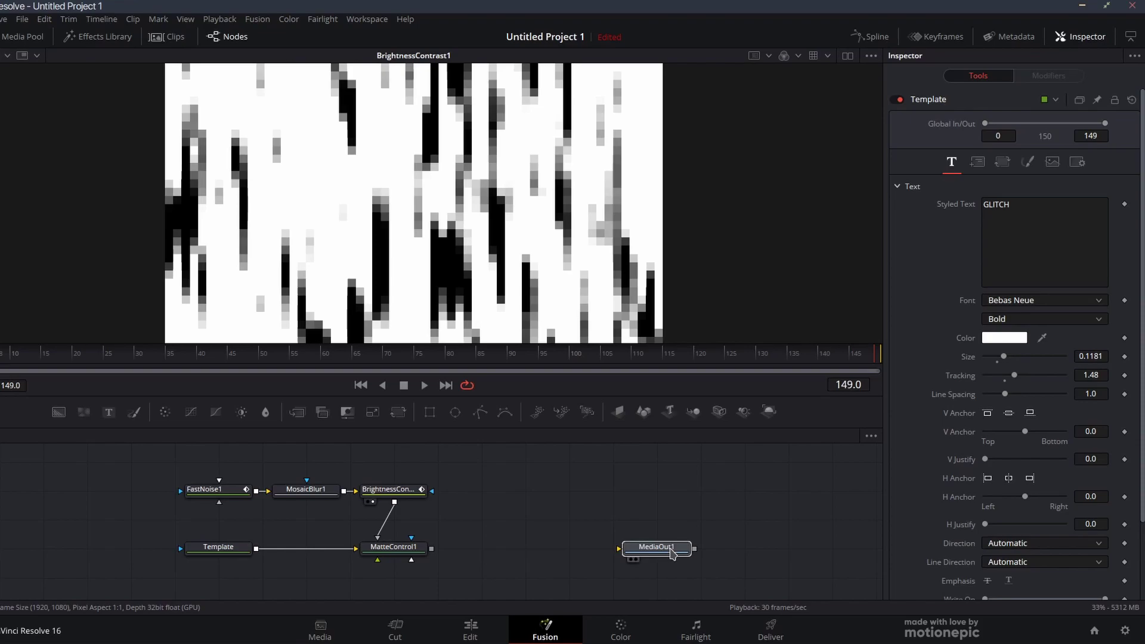
left_click(398, 552)
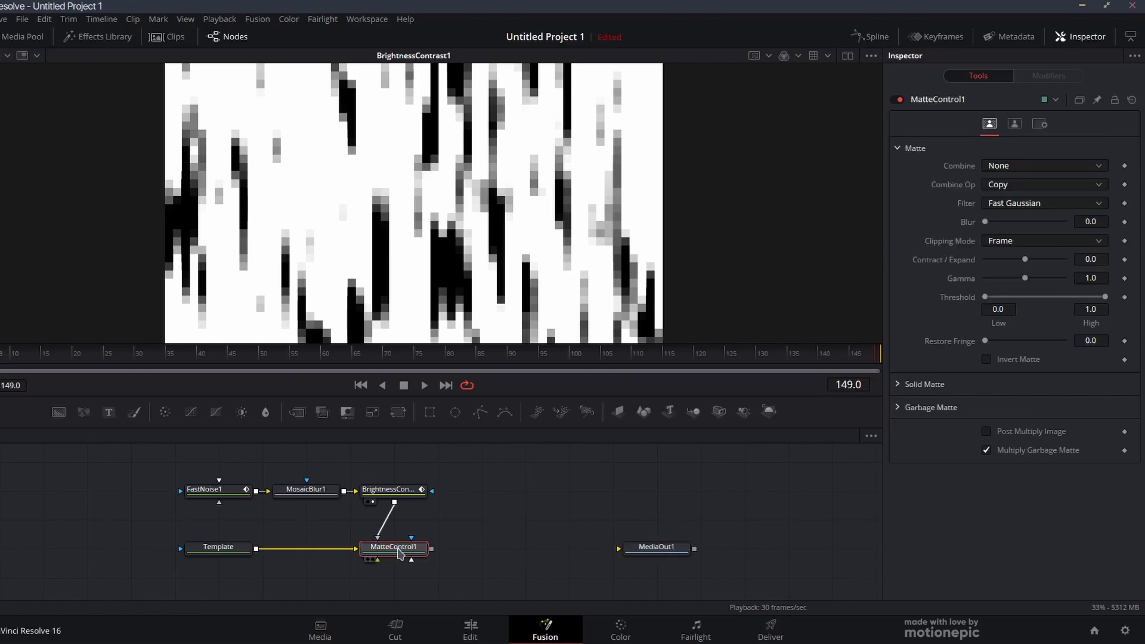
key("1")
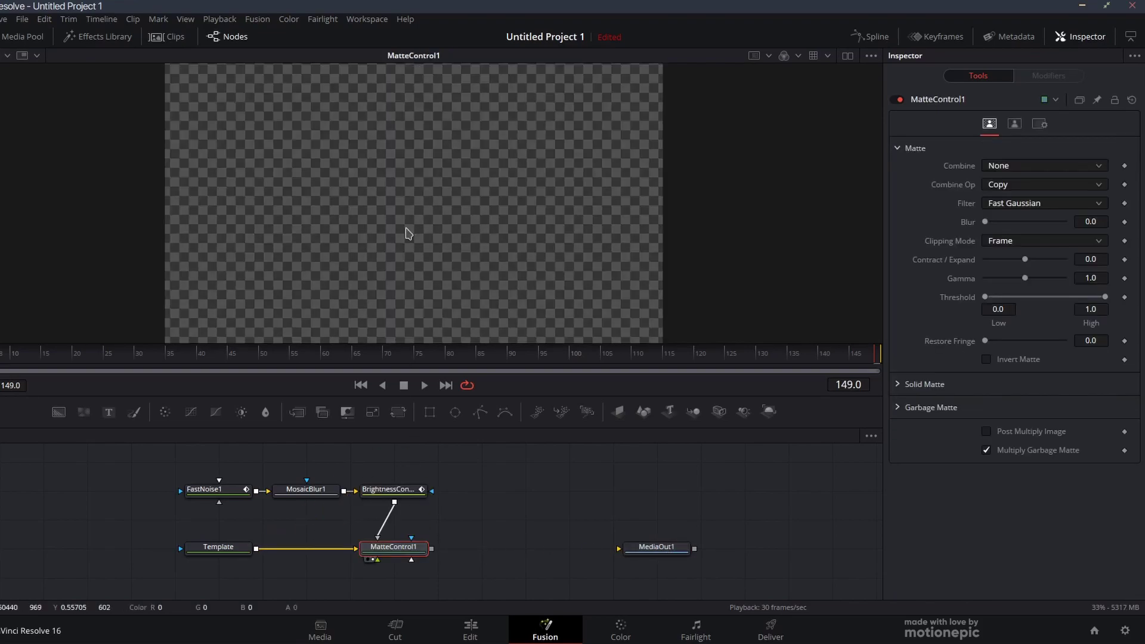
key("space")
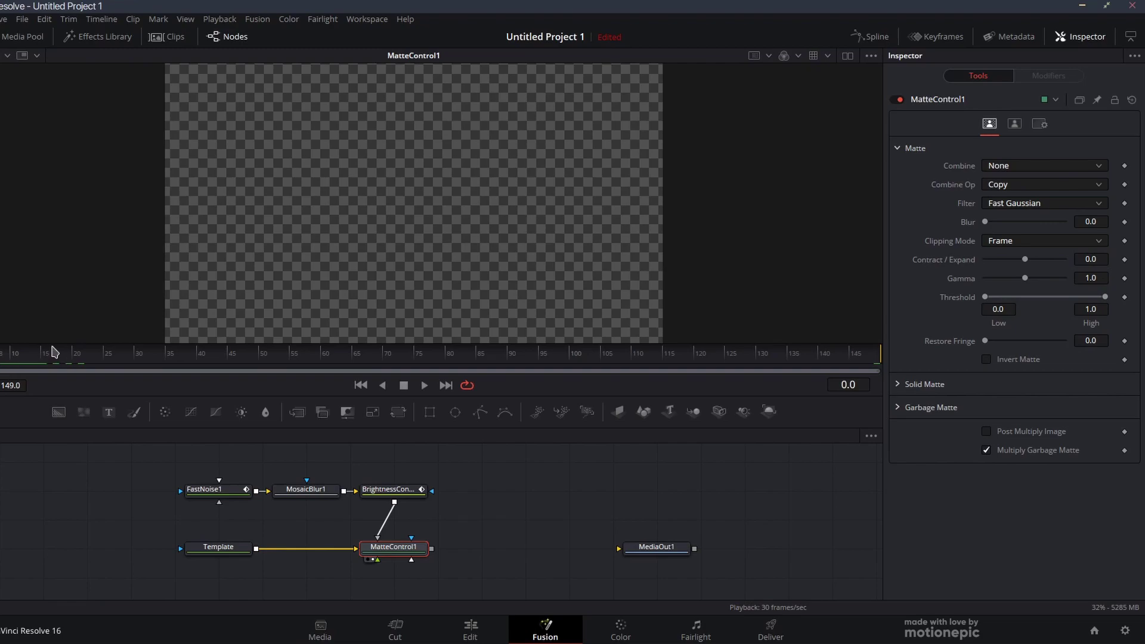
Set the channel of MatteControl1's garbage matte to Luminance
left_click(898, 149)
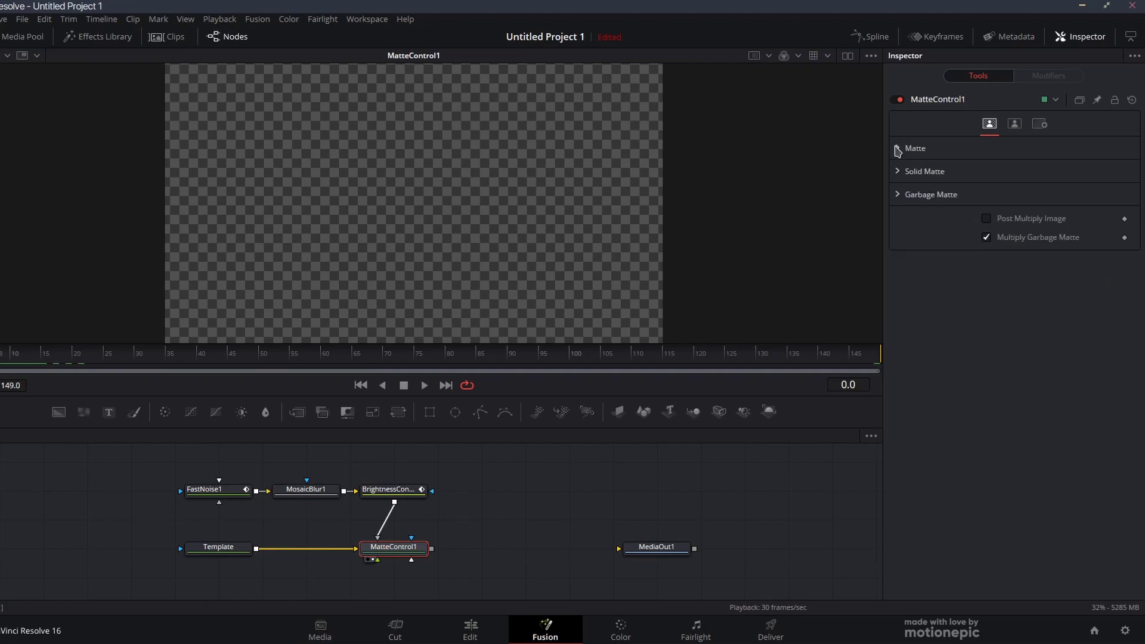
left_click(898, 195)
left_click(997, 261)
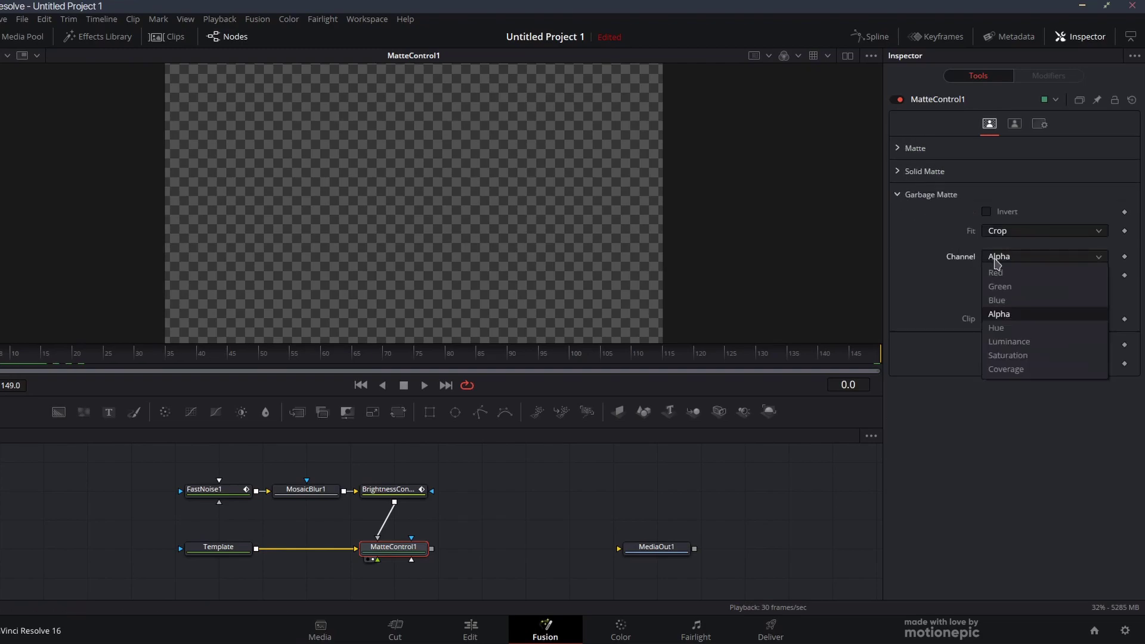
left_click(1010, 341)
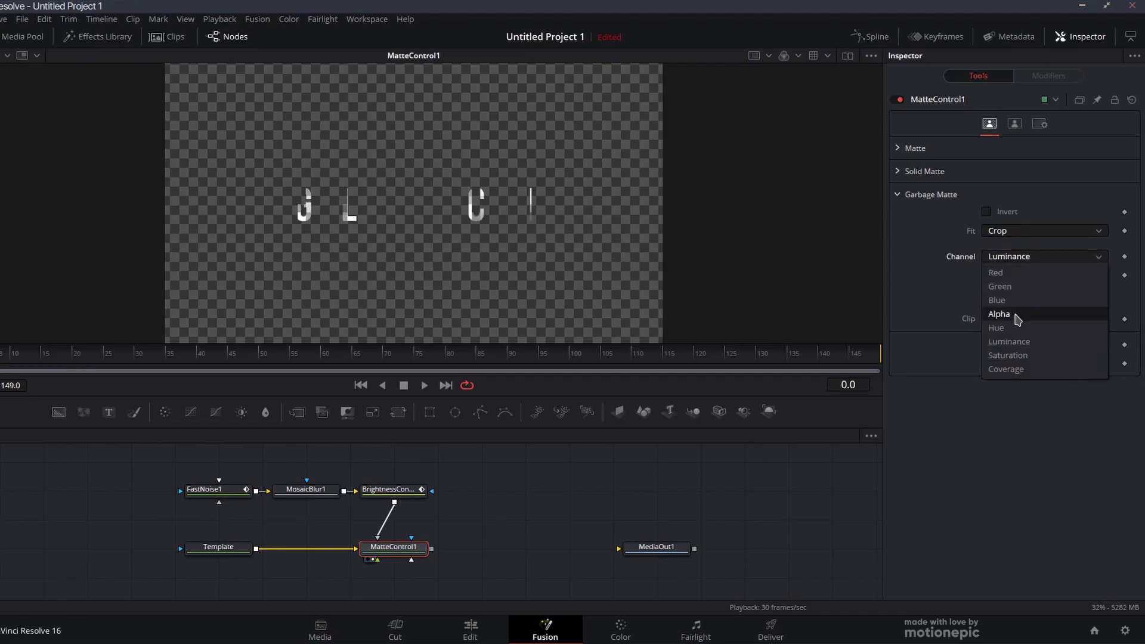
left_click(910, 325)
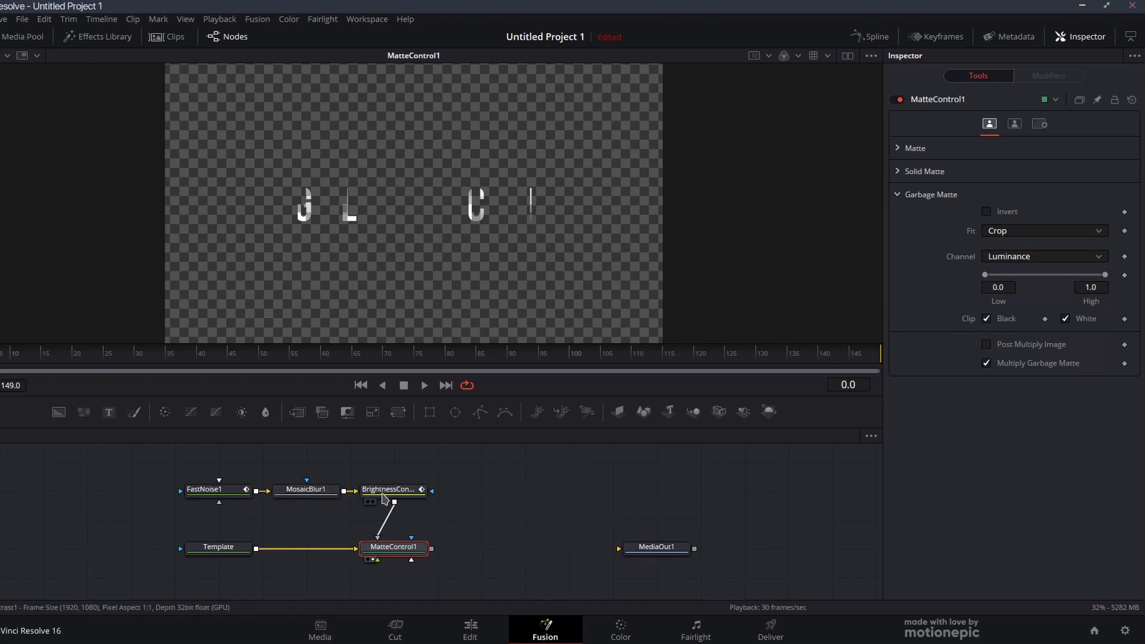
Compare the Brightness / Contrast noise with the MatteControl1 result in the viewer, keeping Luminance, and scrub through the start of the clip
left_click_drag(394, 278, 393, 279)
left_click(1024, 258)
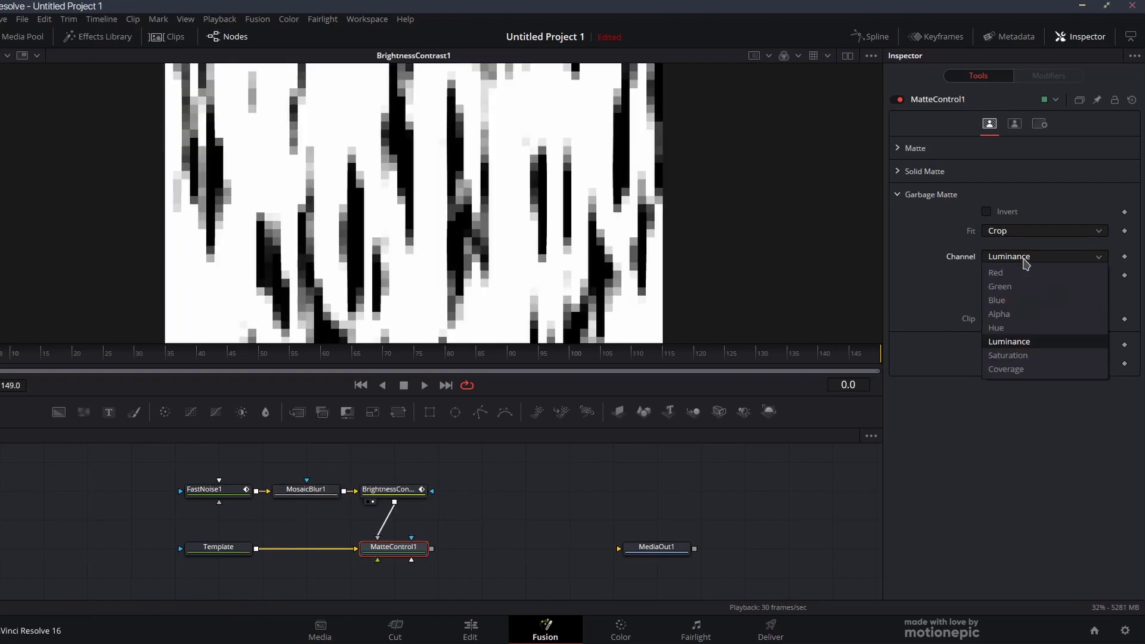
left_click(1003, 341)
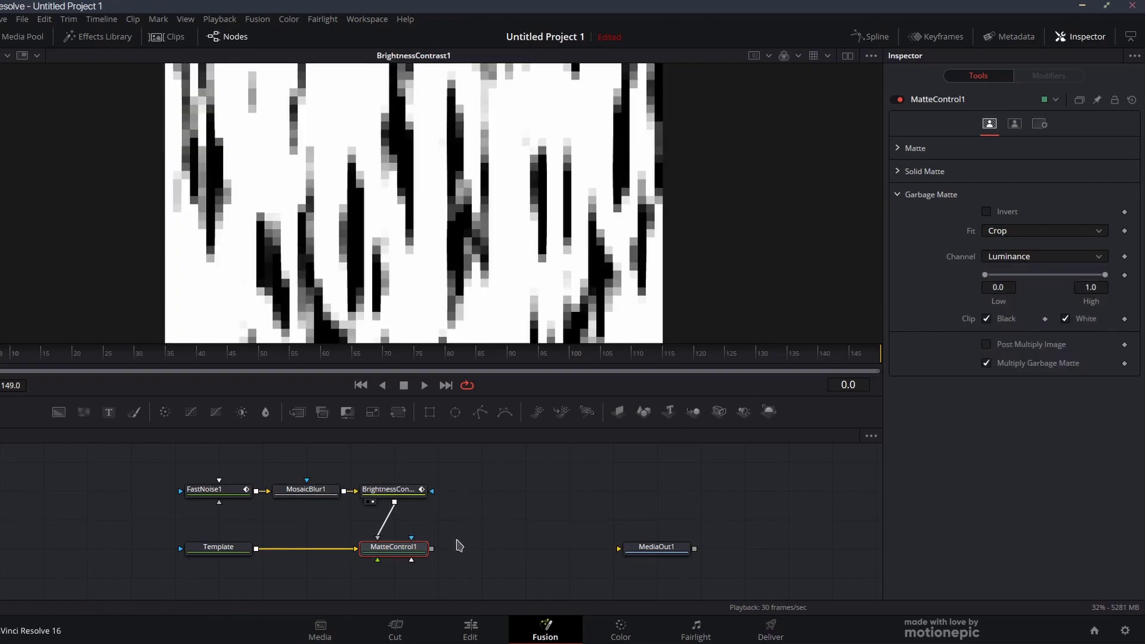
left_click_drag(402, 552, 423, 238)
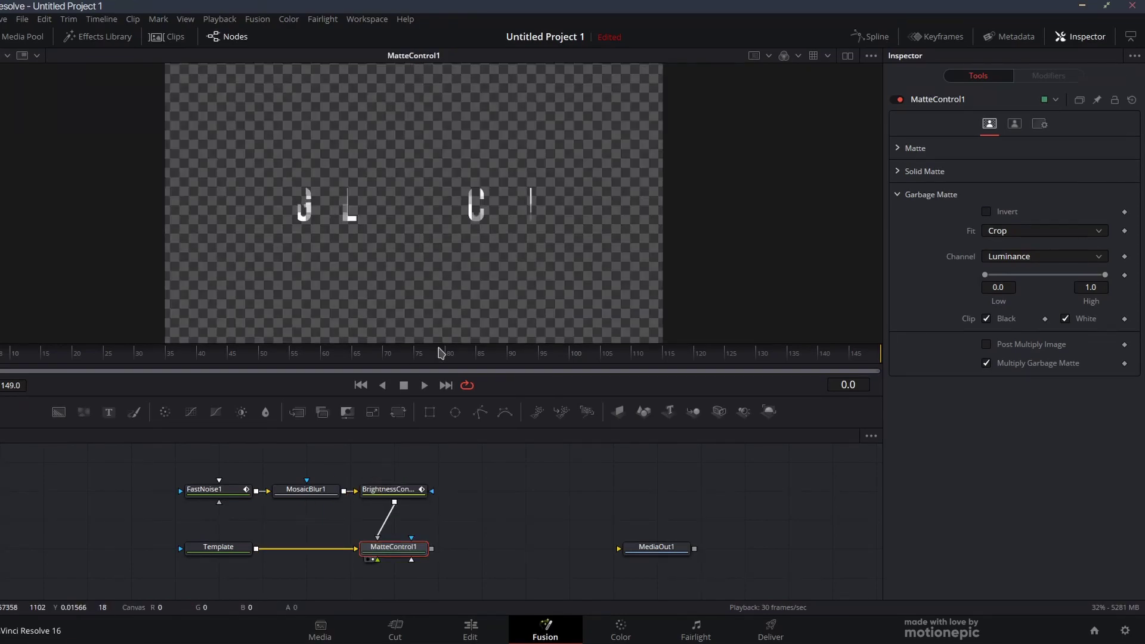
mouse_move(22, 356)
left_mouse_down()
mouse_move(0, 354)
mouse_move(14, 348)
left_mouse_up()
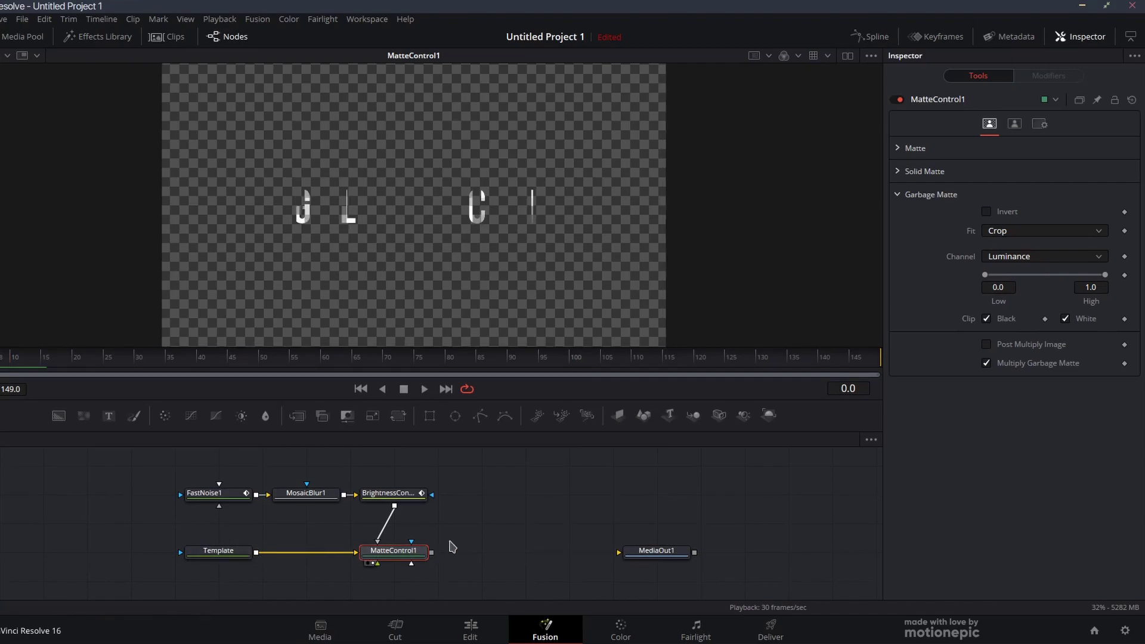
Add a Displace node after MatteControl1, display it in the viewer and preview the opening frames
left_click(399, 551)
key("shift+space")
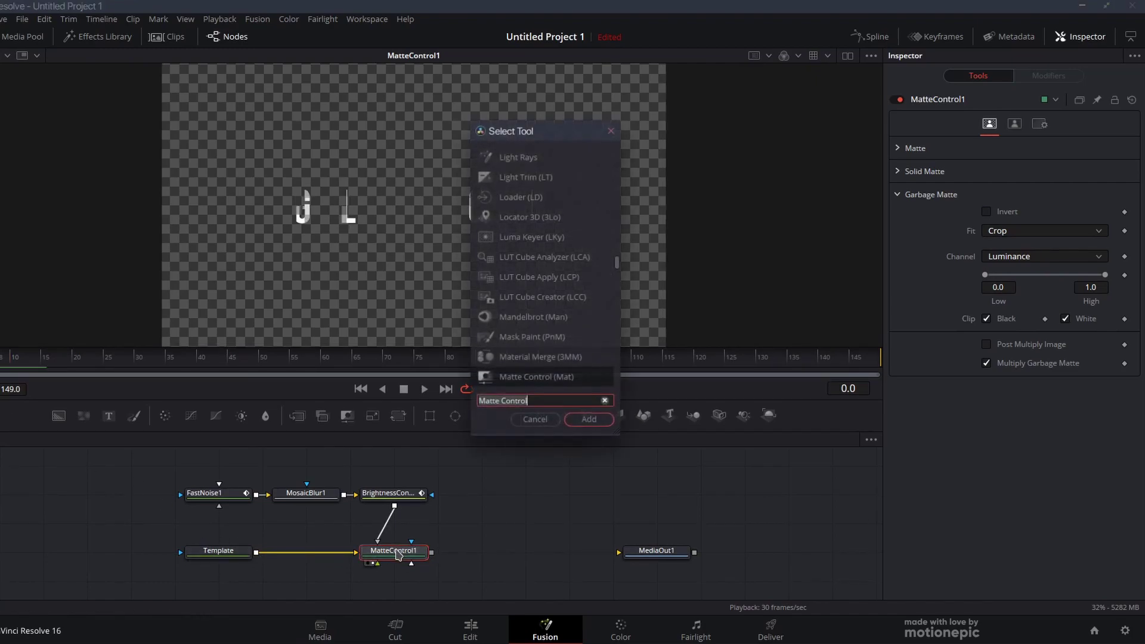
type("dis")
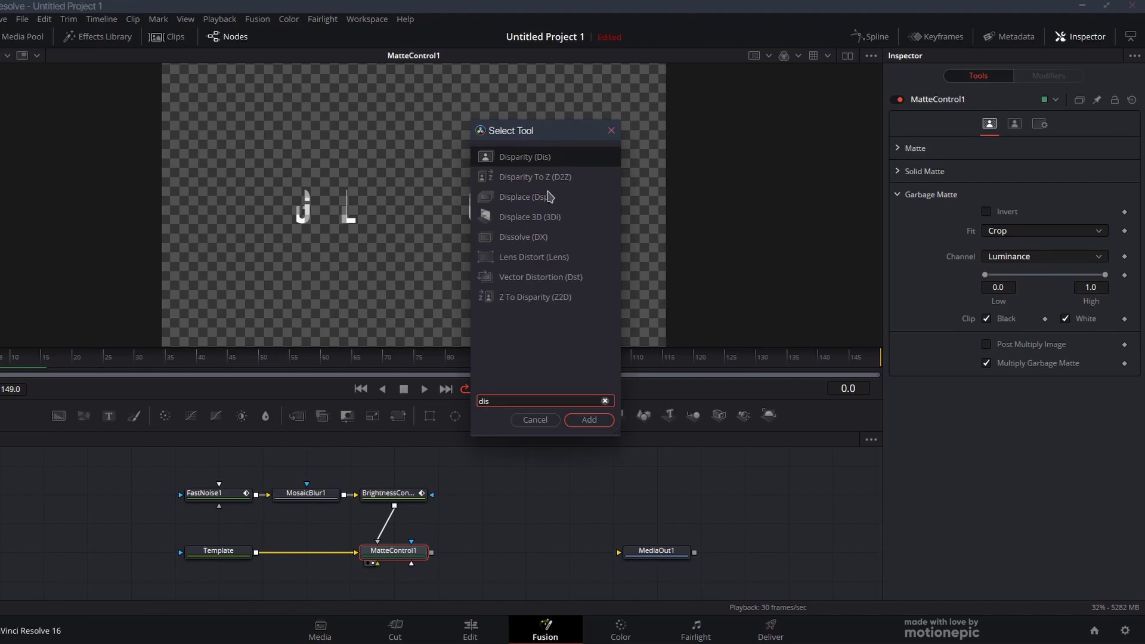
left_click(550, 198)
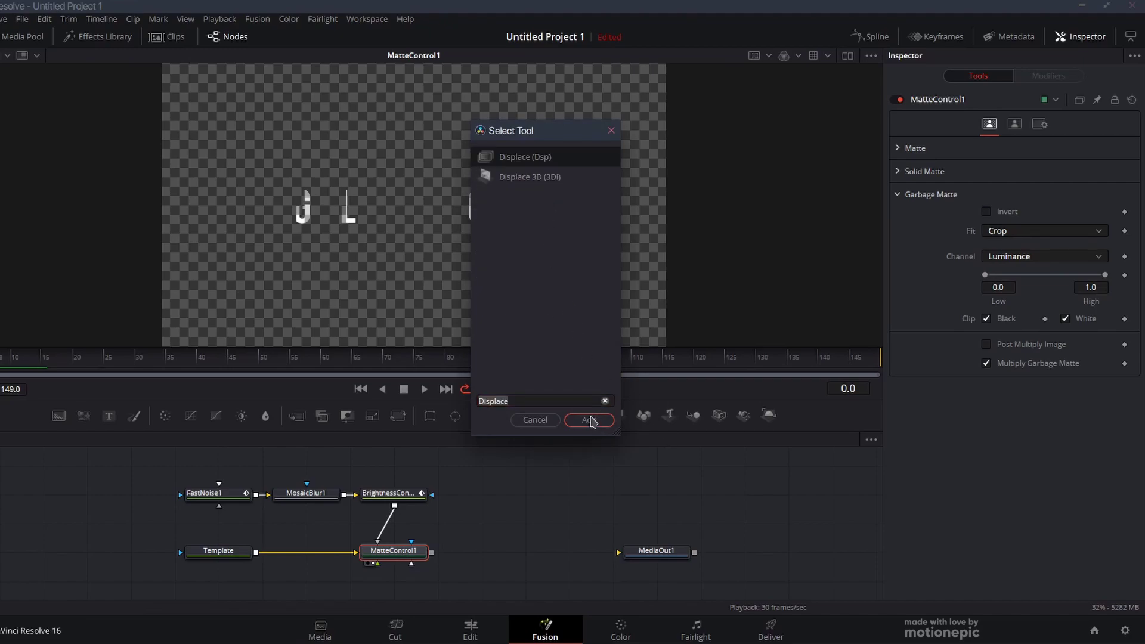
left_click(589, 420)
key("1")
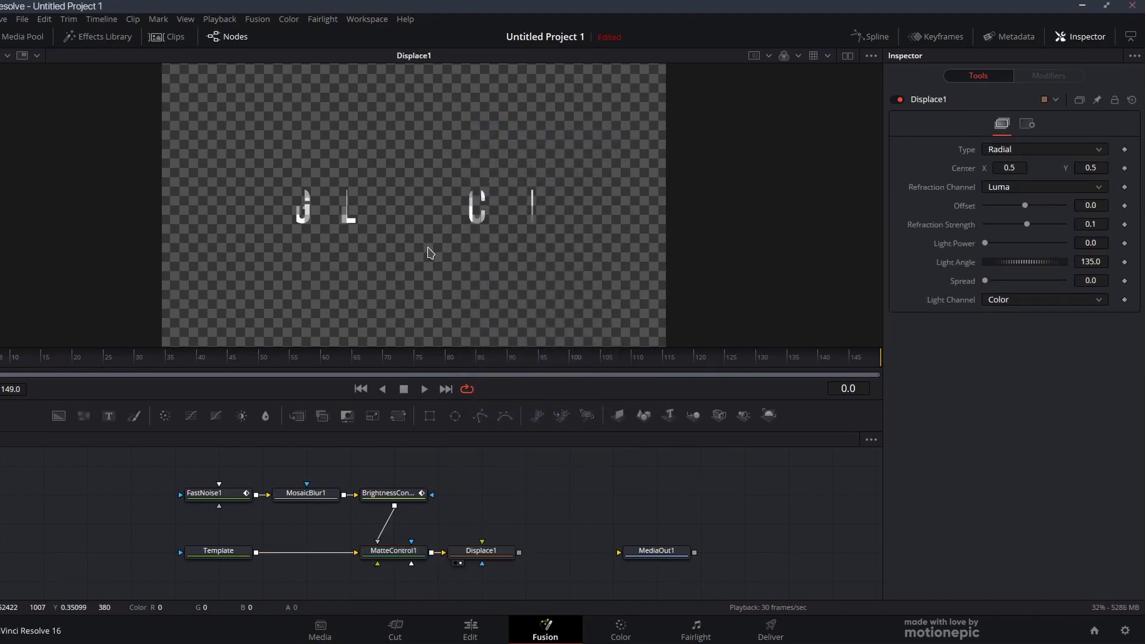
key("space")
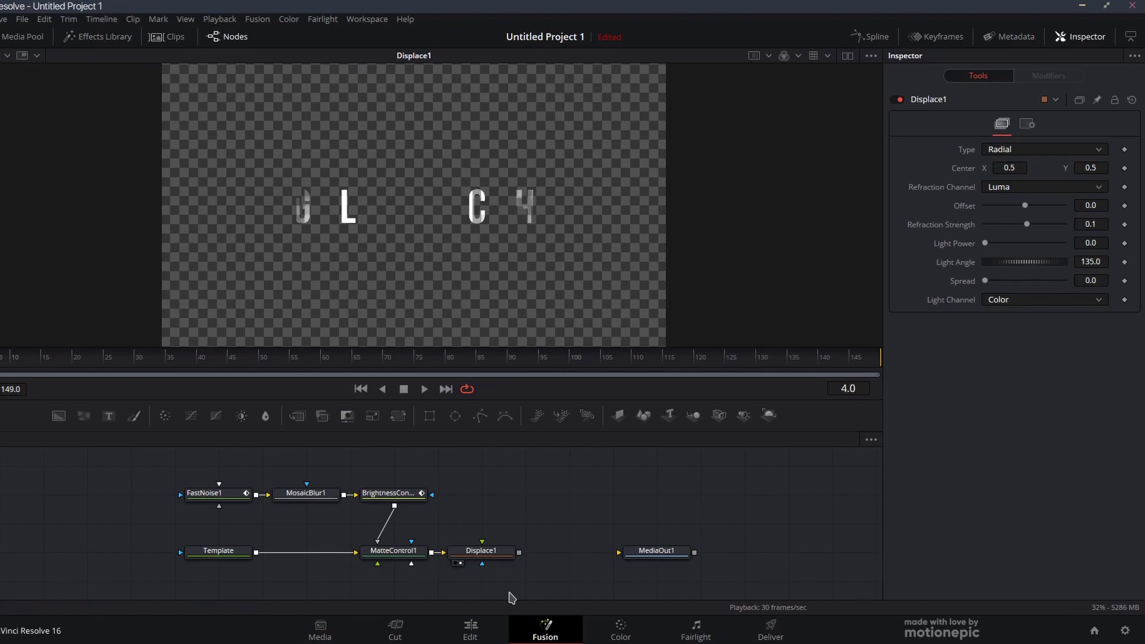
Connect the Brightness / Contrast output to the foreground input of Displace1
left_click_drag(549, 525, 536, 507)
scroll(501, 540, "up", 2)
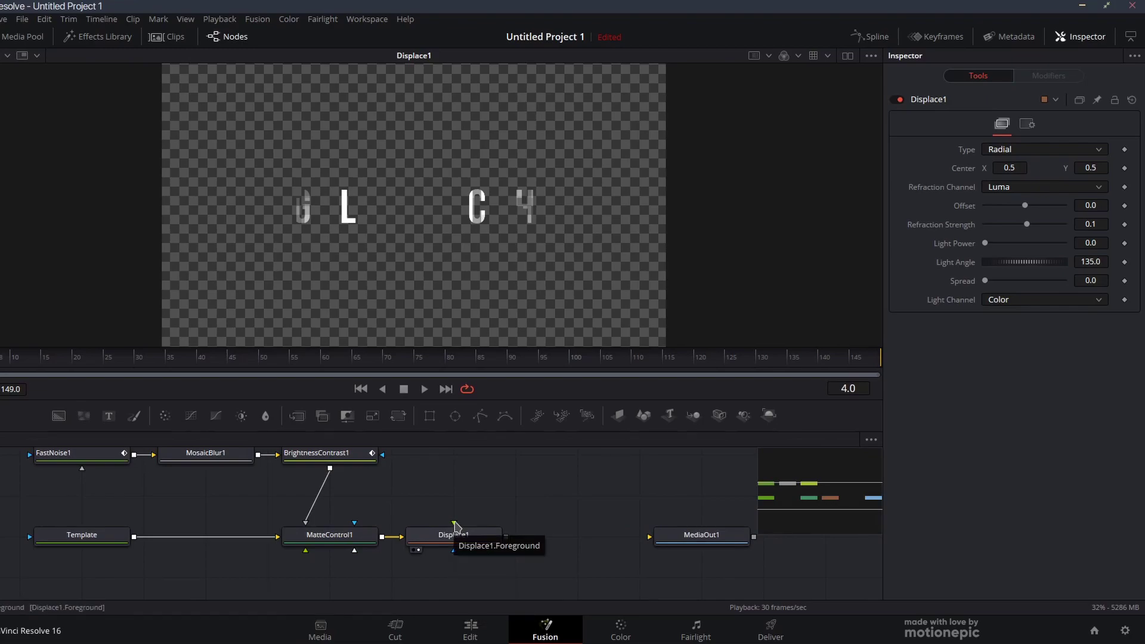
left_click_drag(440, 500, 414, 520)
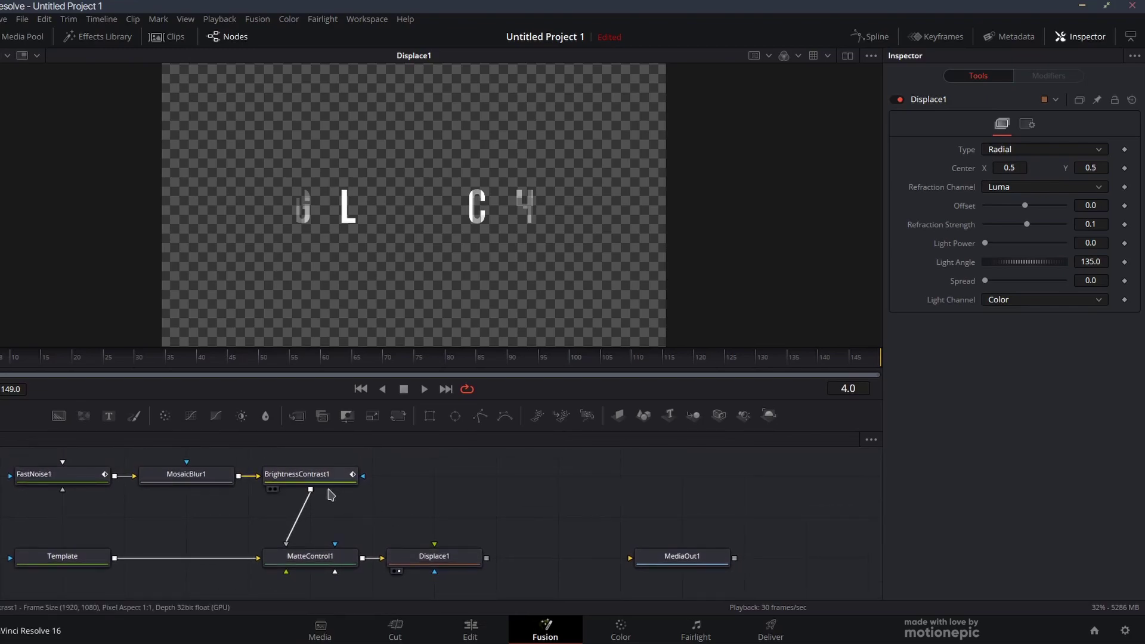
left_click_drag(310, 489, 441, 555)
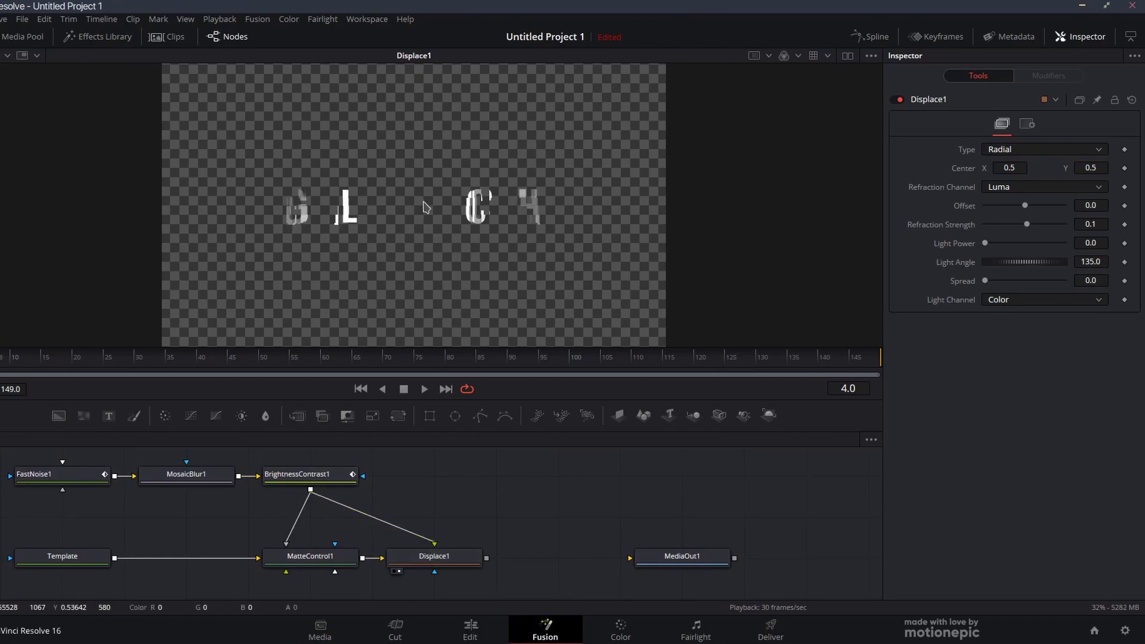
Set Displace1's type to X Y and its Y channel to Luma
left_click(1007, 154)
left_click(1006, 180)
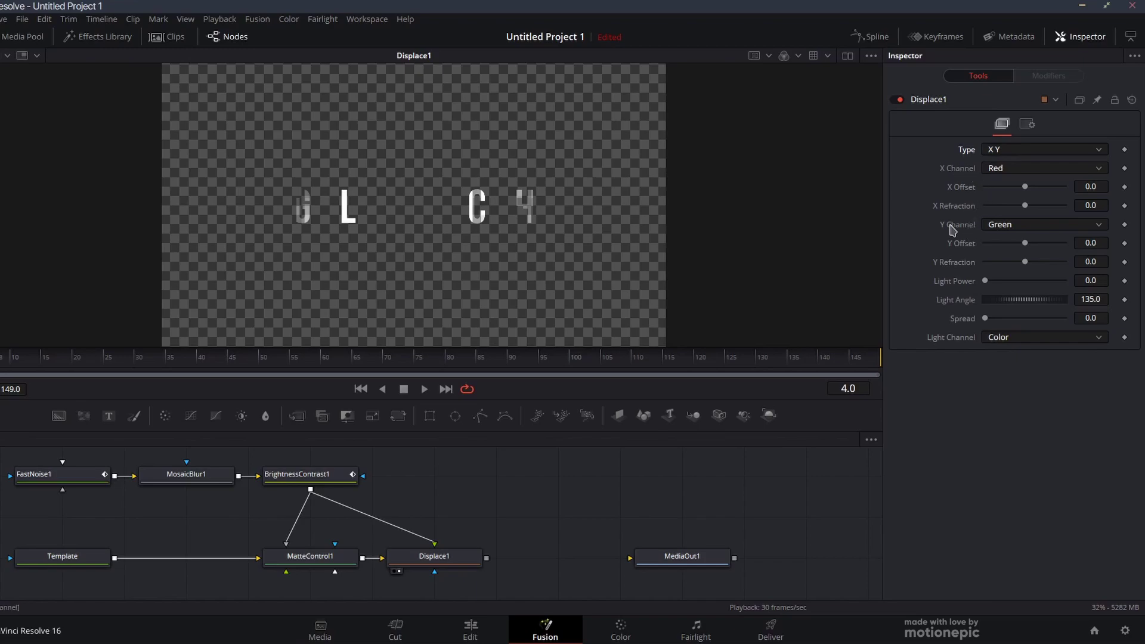
left_click(991, 227)
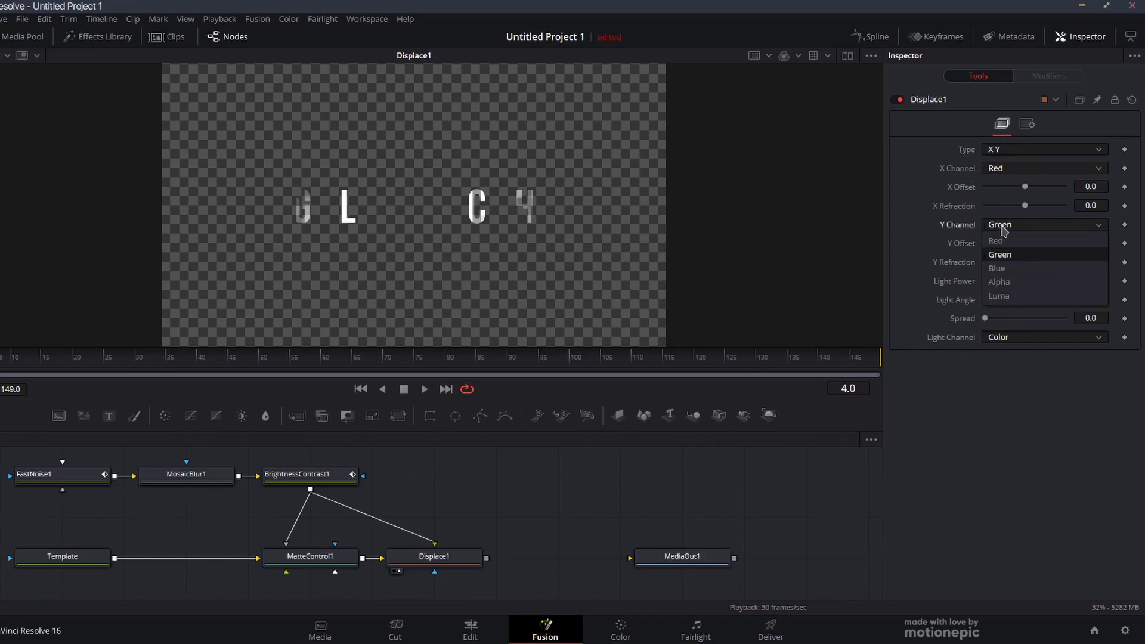
left_click(1014, 298)
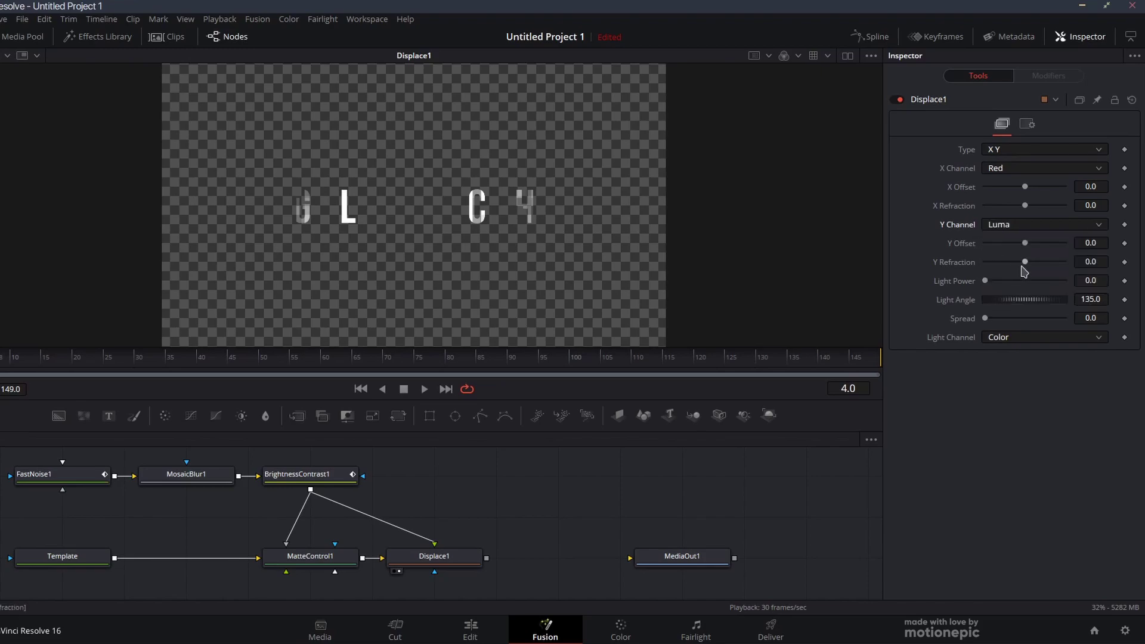
Set Displace1's Y Refraction to -0.1 and preview the vertical displacement across the clip
left_click_drag(1027, 268, 929, 268)
key("space")
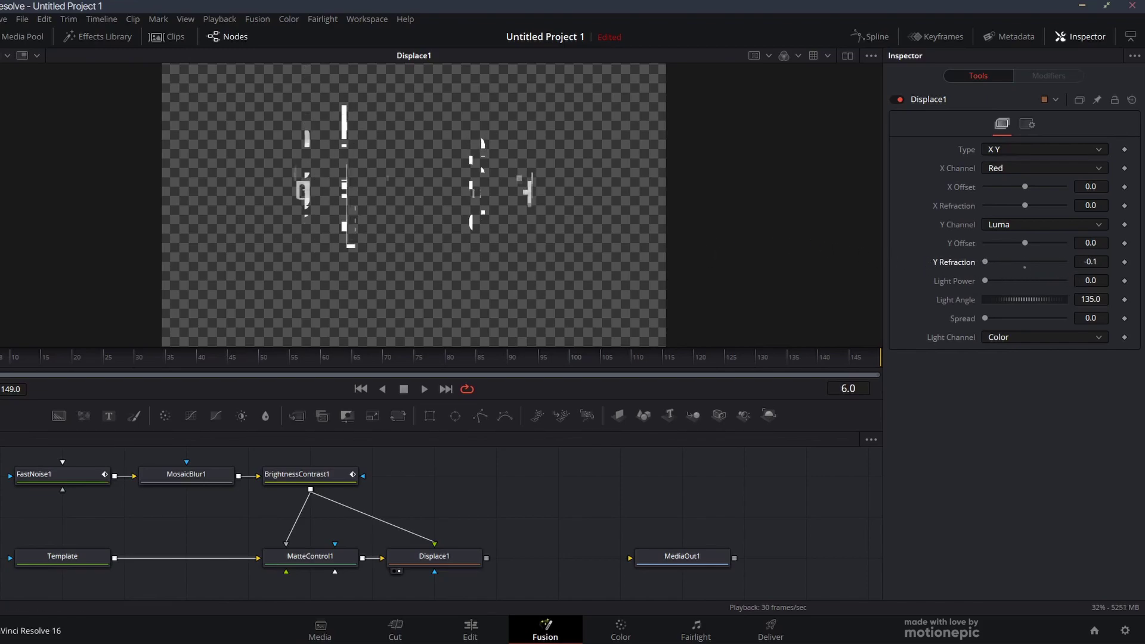
left_click_drag(36, 365, 923, 381)
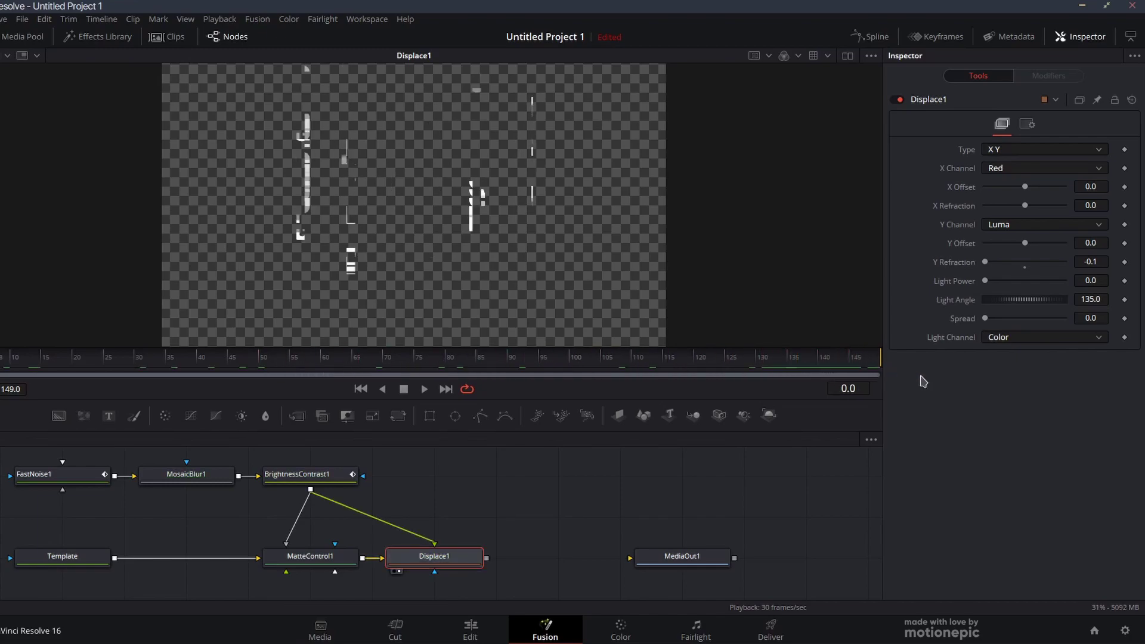
Limit Displace1's processing to the red channel only and scrub the opening frames to check the color split
left_click(1027, 125)
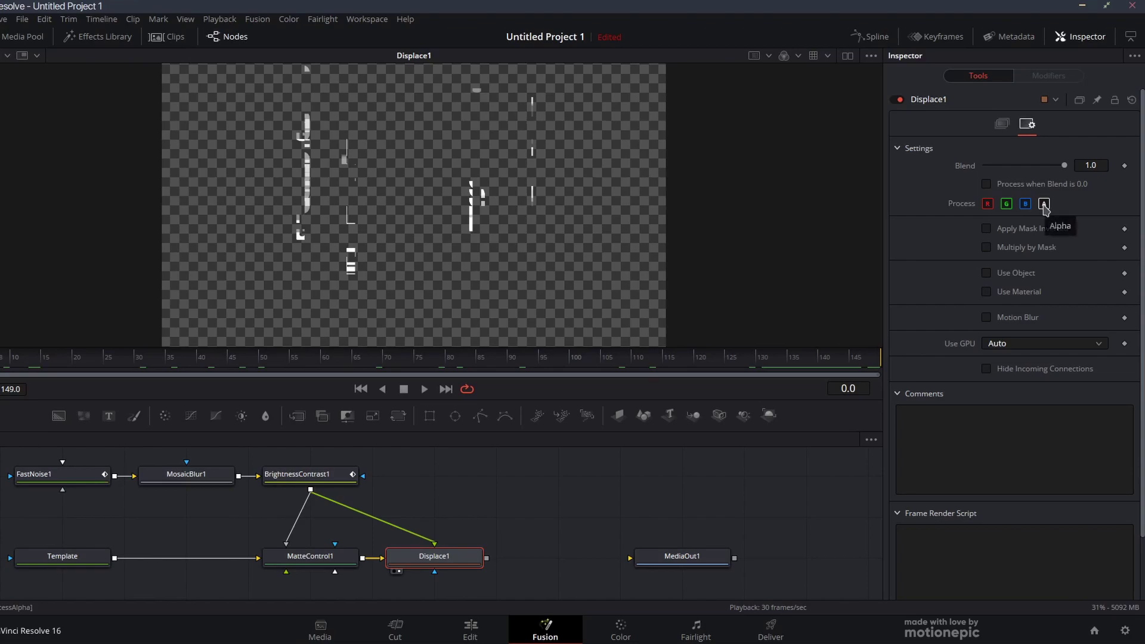
left_click(988, 204)
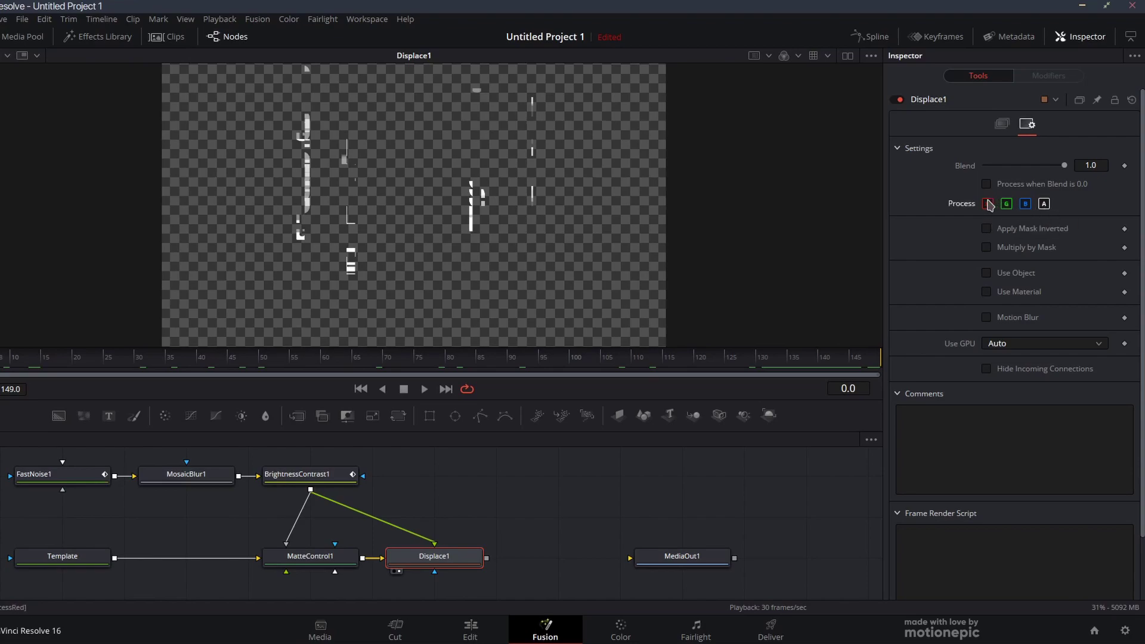
left_click(1006, 205)
left_click(1025, 203)
left_click(987, 203)
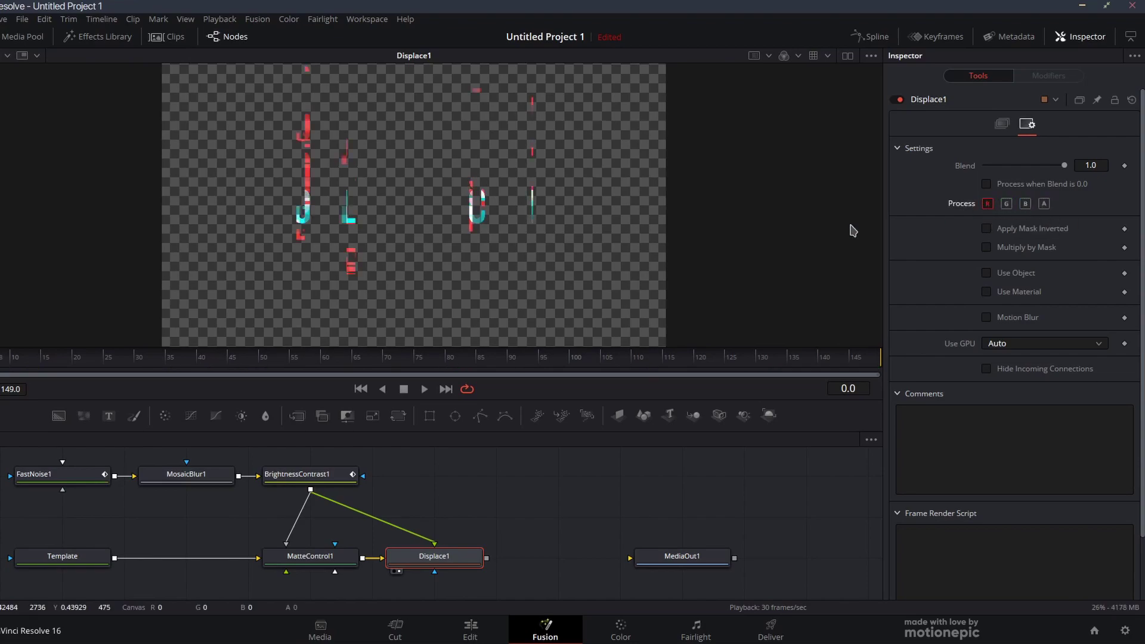
left_click_drag(2, 365, 0, 363)
Switch Displace1's processing from the red channel to the green channel only
left_click(988, 204)
left_click(1007, 204)
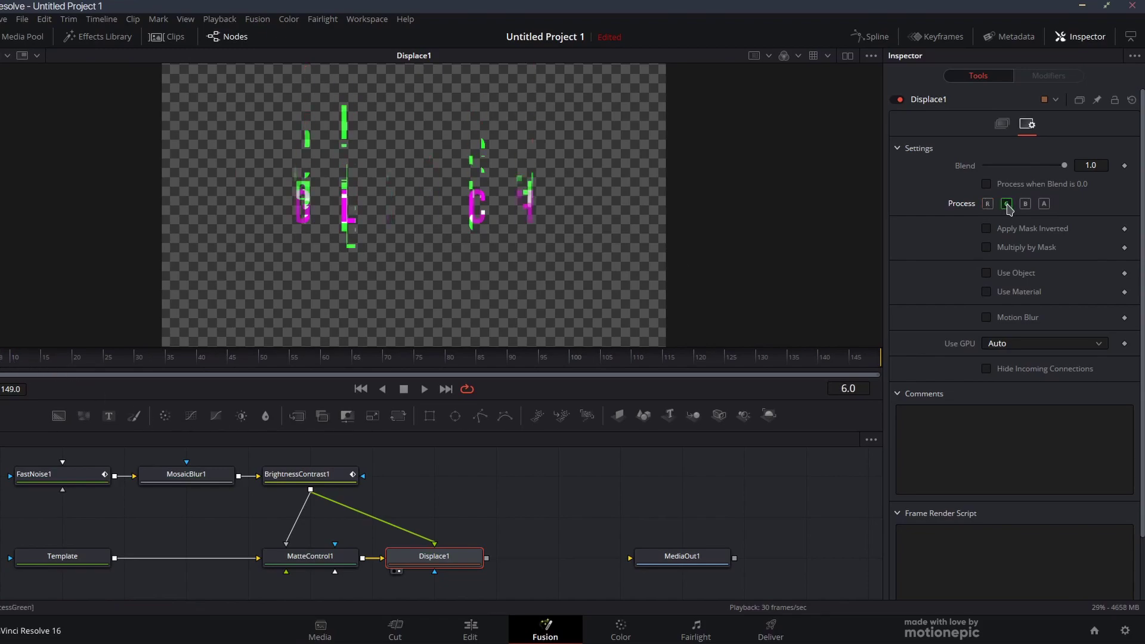
Scrub the green-channel displacement, switch Displace1's processing to the blue channel only, and check the opening frames back to frame 0
left_click(33, 360)
left_click_drag(32, 359, 2, 356)
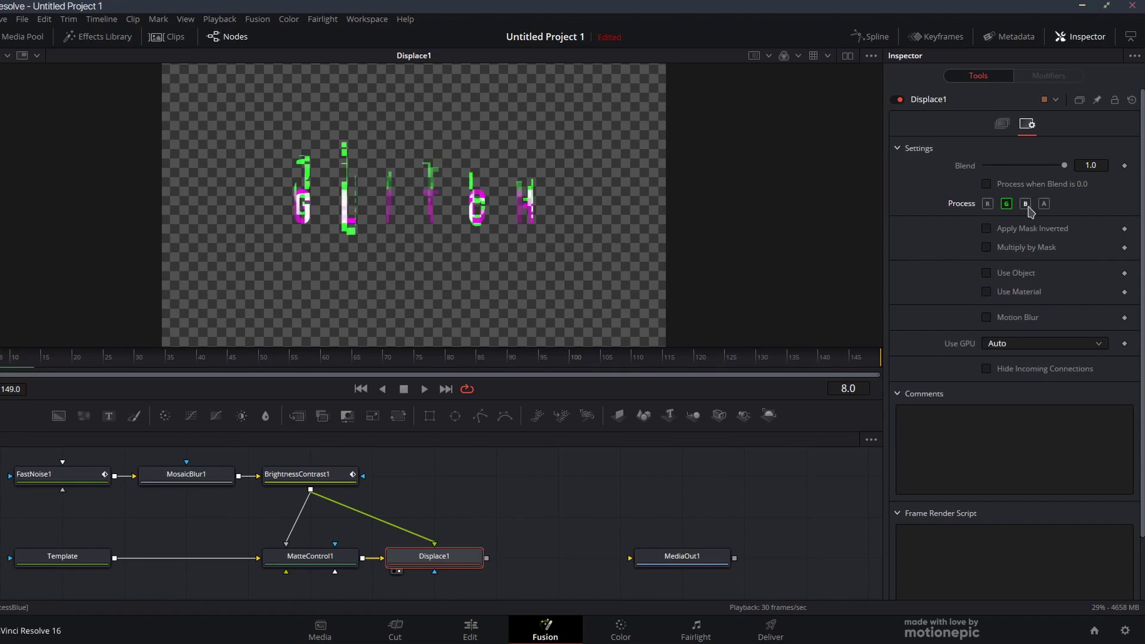
left_click(1006, 204)
left_click(1025, 204)
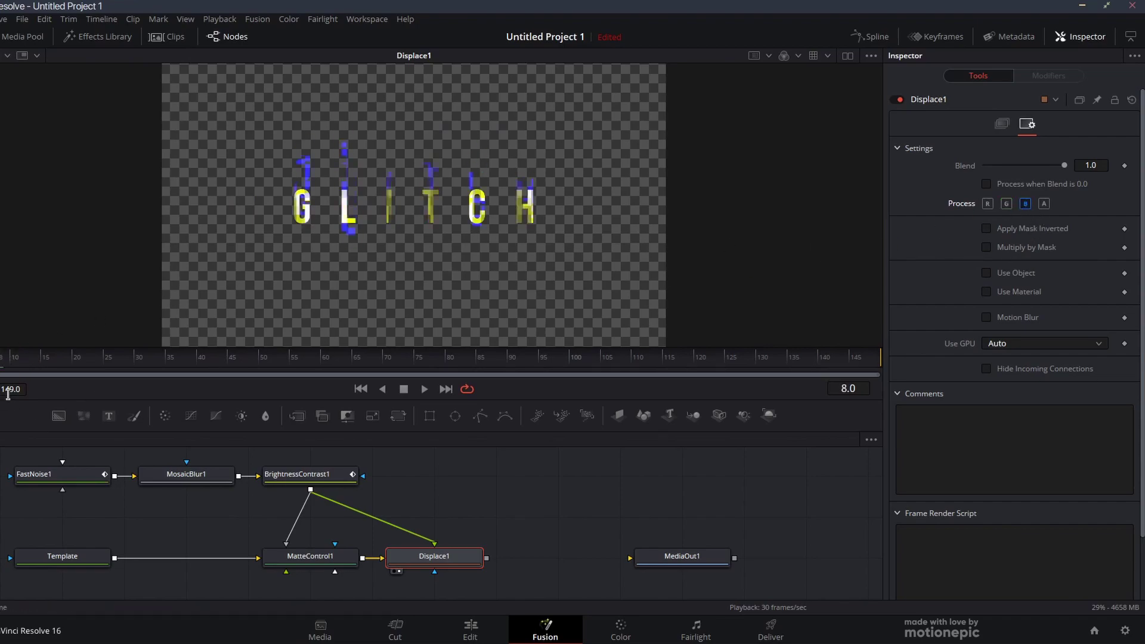
mouse_move(3, 357)
left_mouse_down()
mouse_move(20, 357)
mouse_move(0, 357)
left_mouse_up()
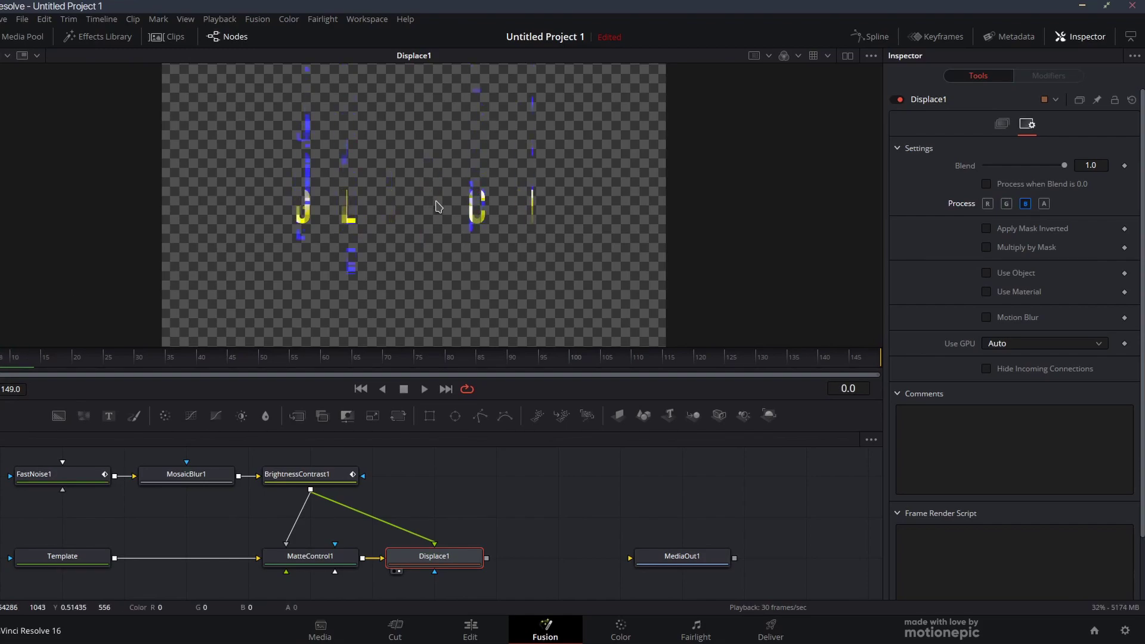
scroll(436, 201, "down", 1)
scroll(382, 239, "up", 1)
scroll(396, 226, "down", 1)
scroll(397, 226, "up", 2)
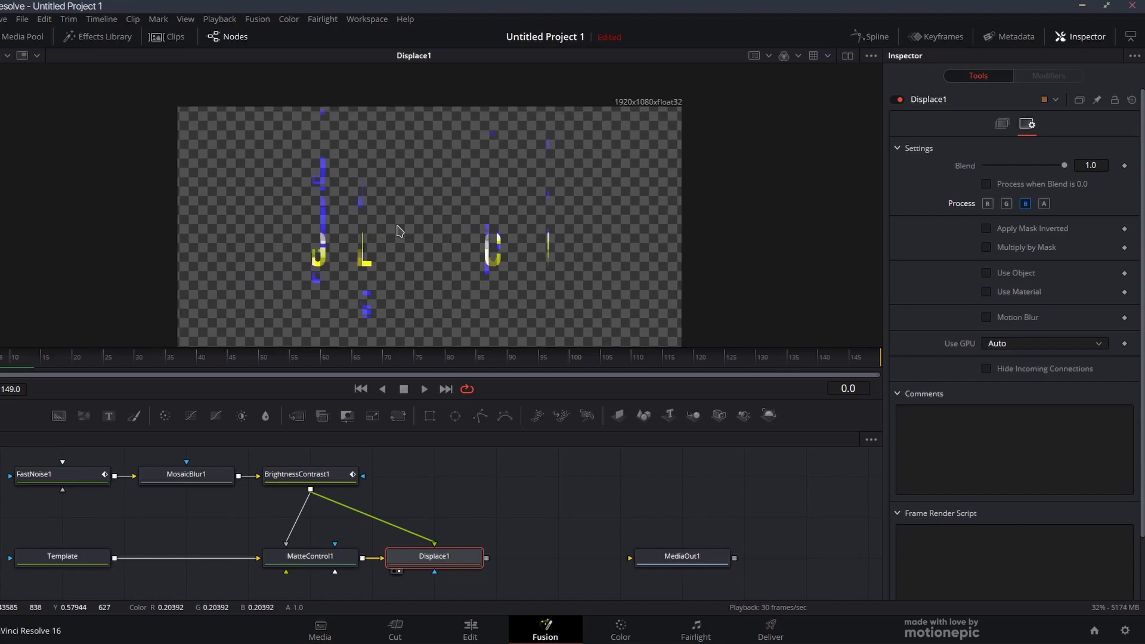
Connect Displace1's output to MediaOut1 and scrub through the GLITCH title clip on the Edit page timeline
left_click_drag(502, 568, 657, 546)
left_click(470, 628)
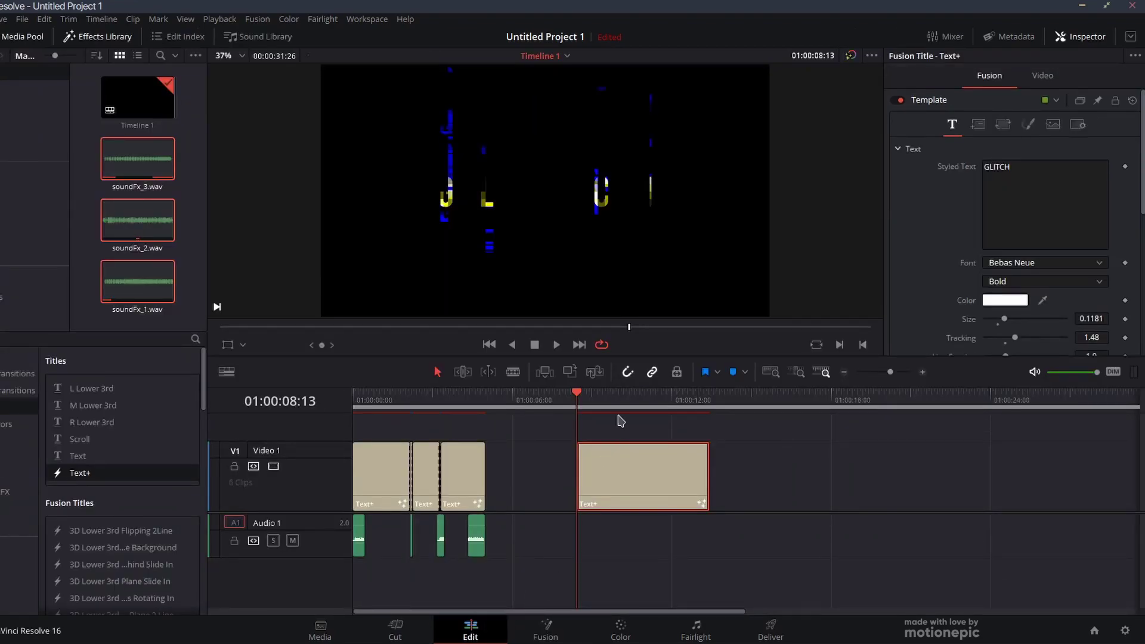
left_click_drag(686, 398, 577, 393)
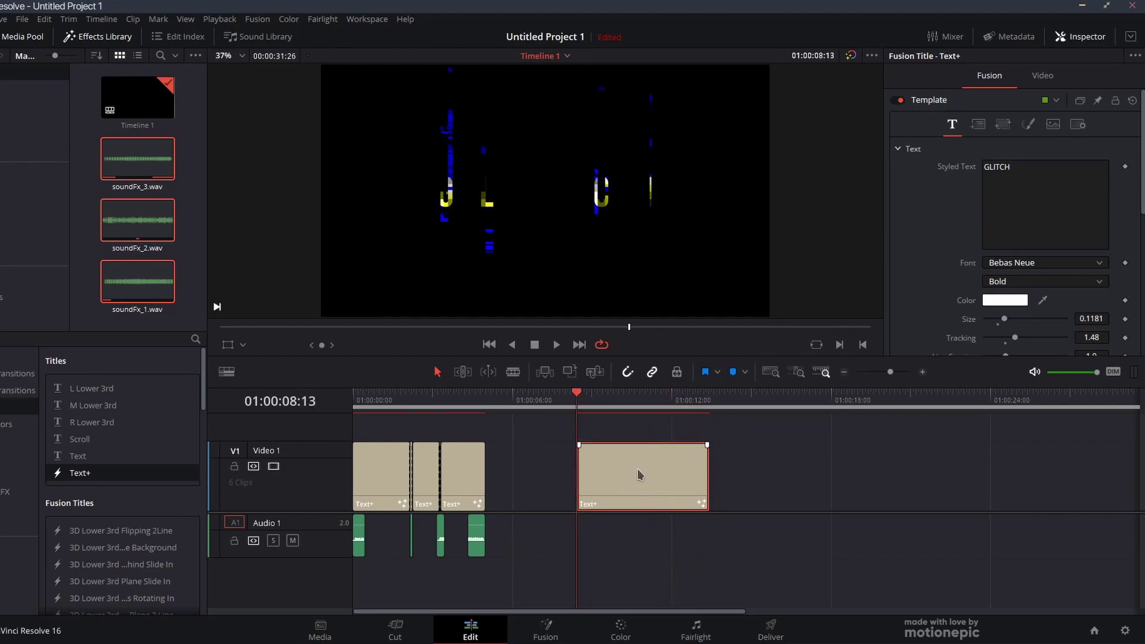